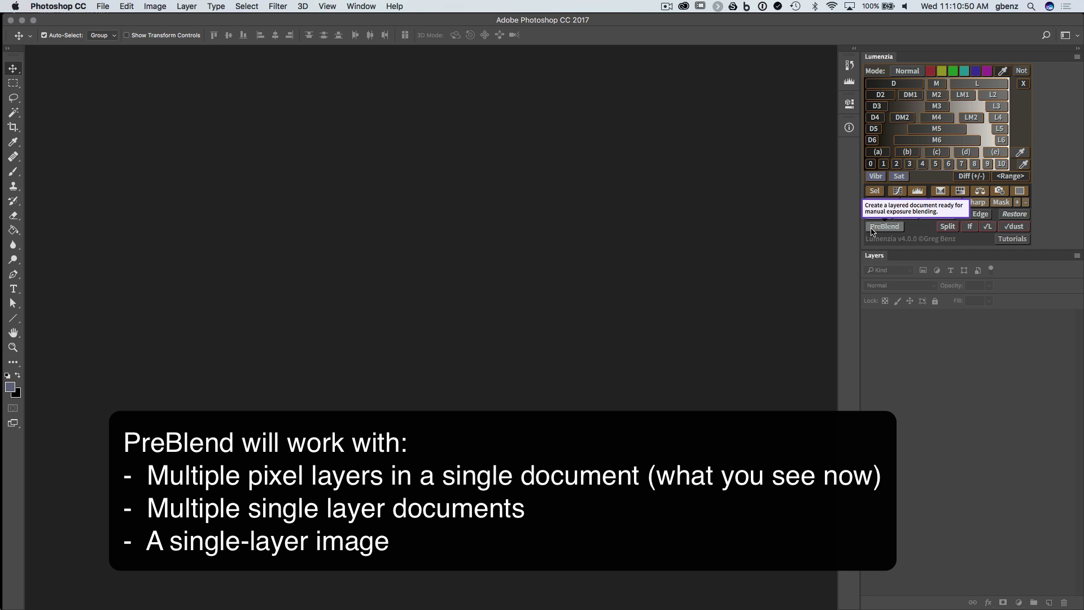
- Select the three dune exposures _DSC7110–_DSC7112 in Lightroom and open them as Photoshop layers
key("super+Tab")
key("super+Tab")
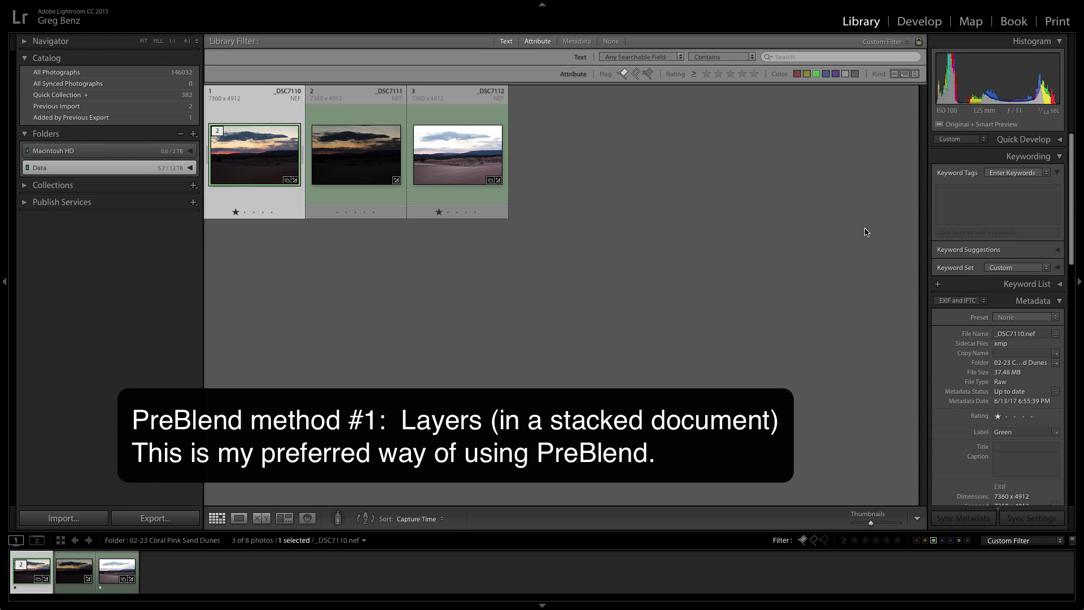
key("Right")
key("Right")
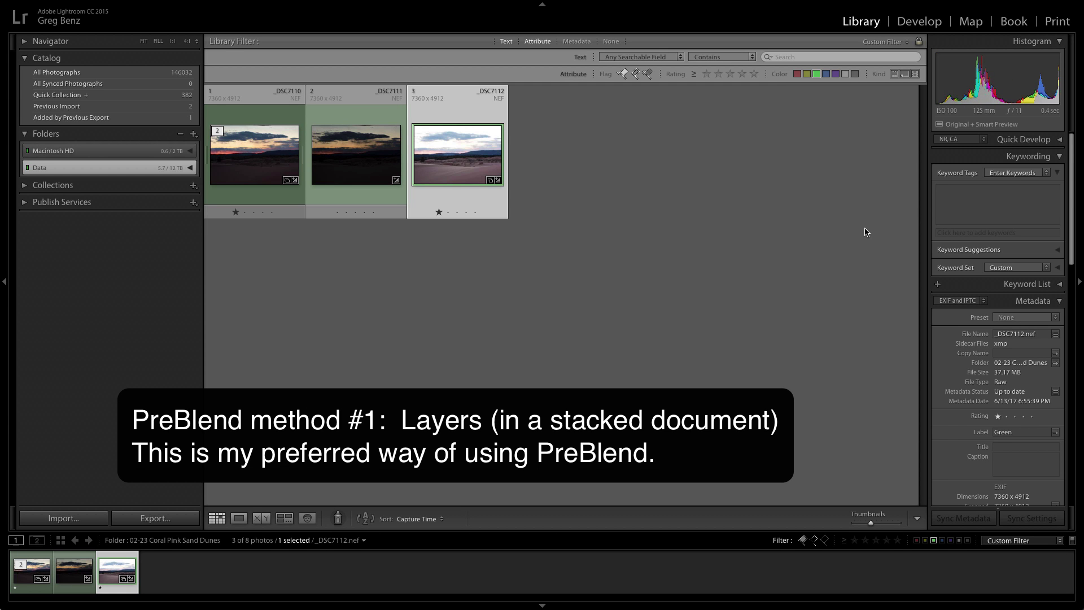
key("super+a")
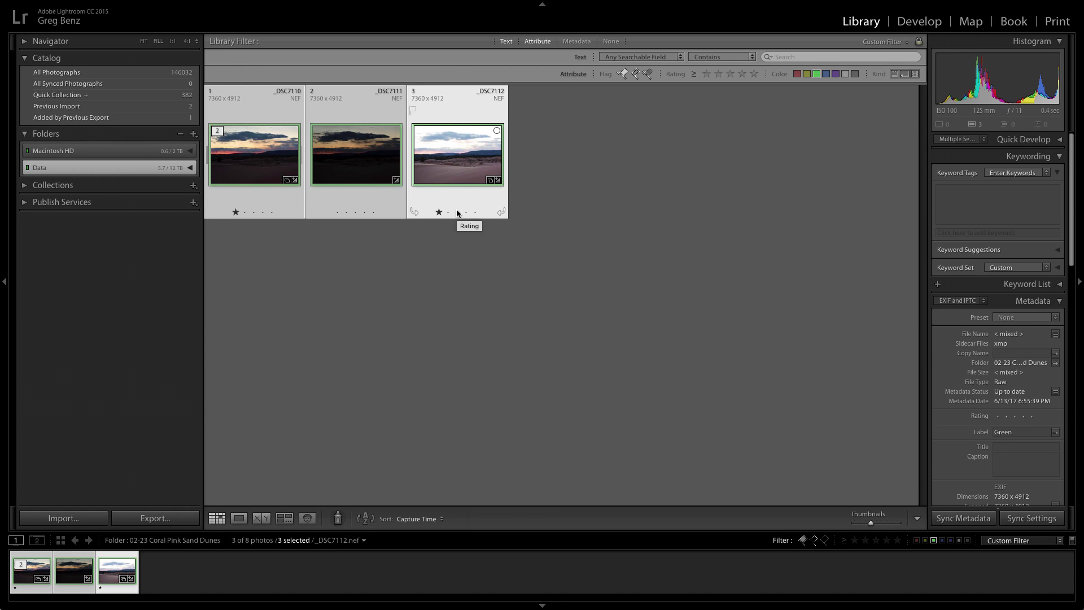
right_click(438, 161)
mouse_move(505, 276)
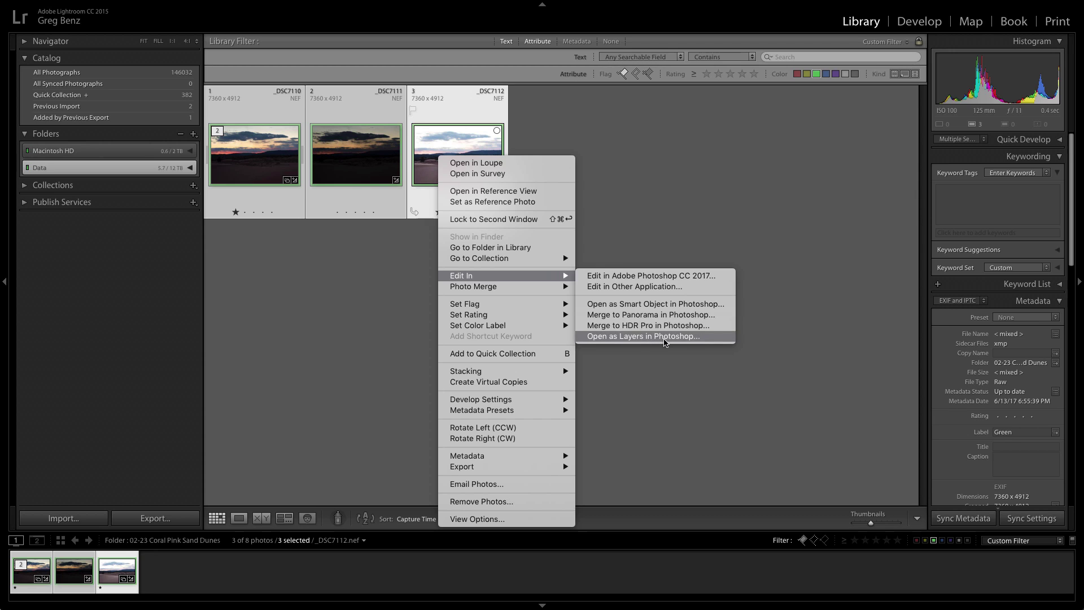
left_click(664, 340)
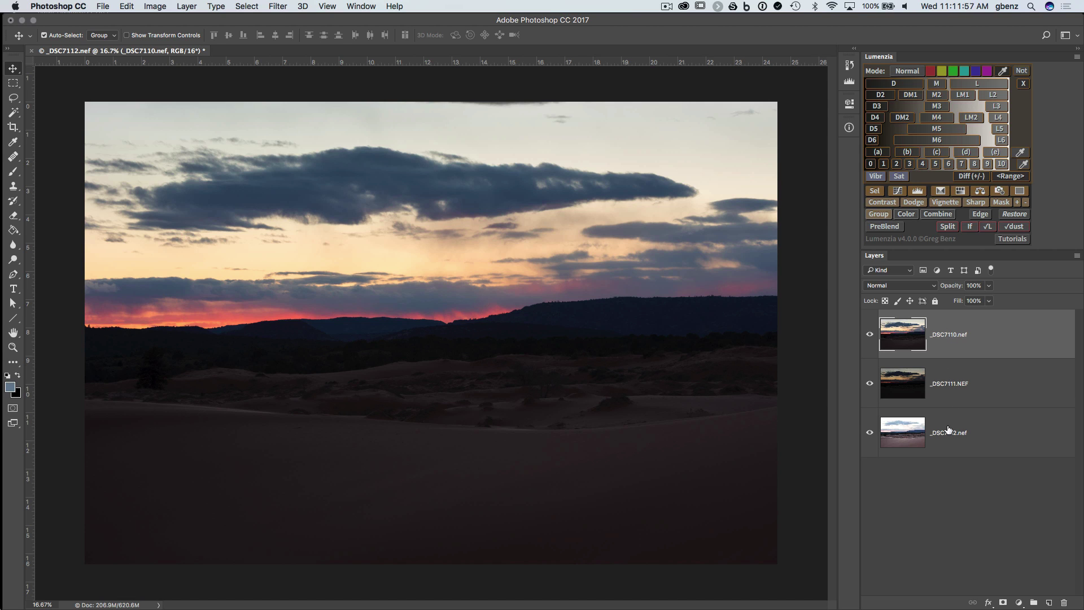
- Open Lumenzia's PreBlend options and uncheck BlendIf, leaving black masks enabled
left_click(883, 227)
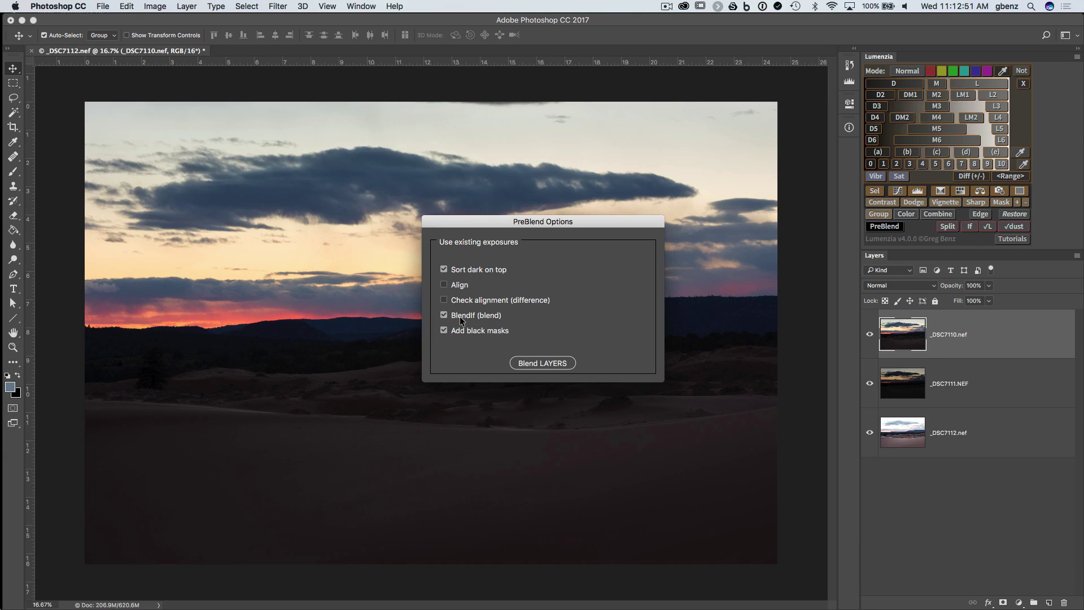
left_click(445, 315)
- Stack the layers dark-first with black masks and brush white on the _DSC7110 mask along the horizon
left_click(531, 362)
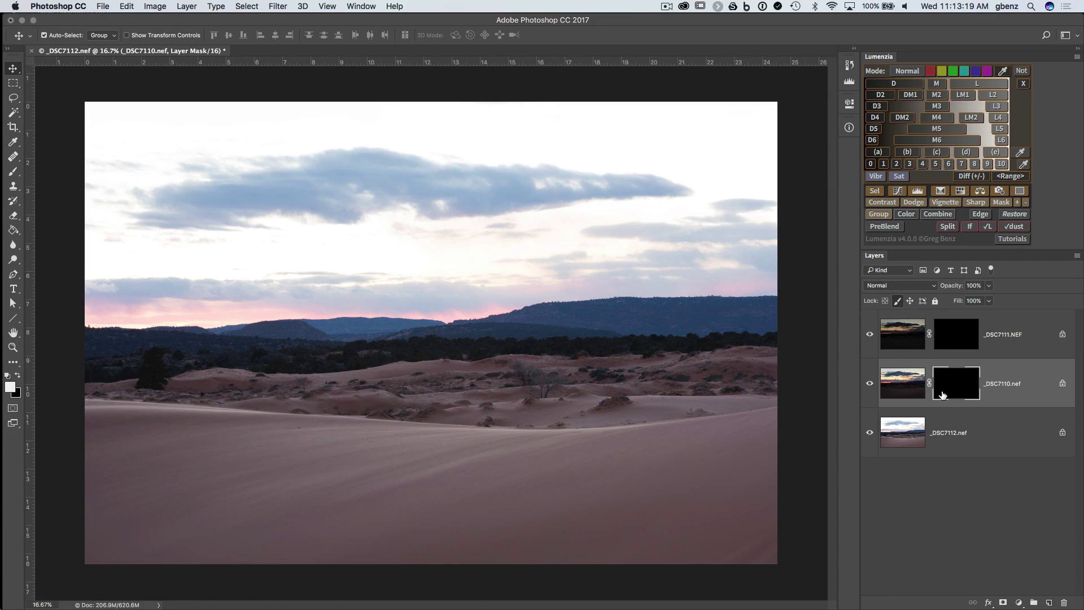
key("b")
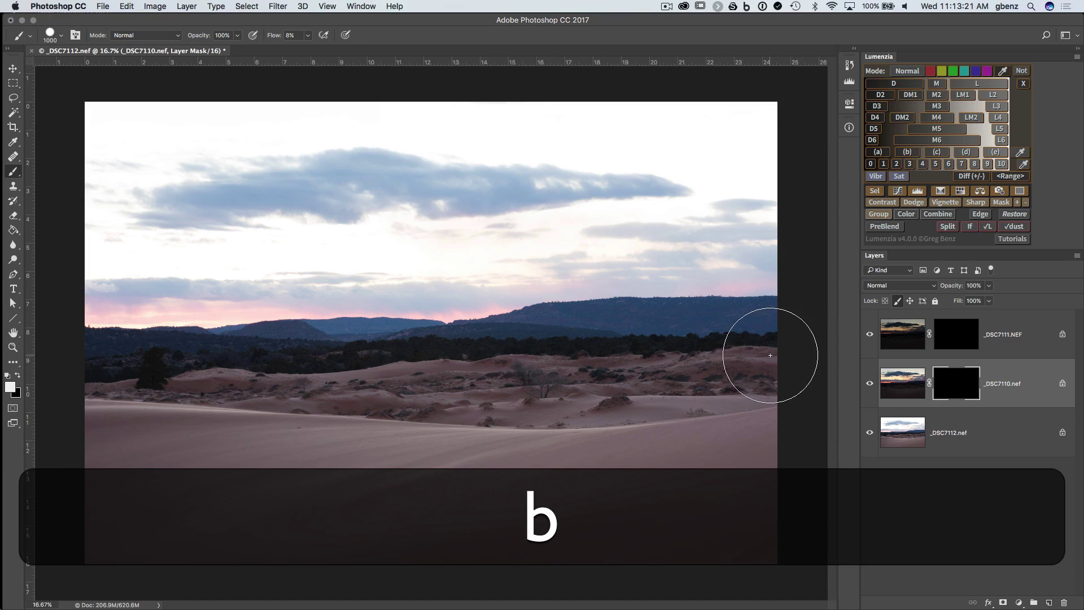
mouse_move(701, 341)
left_mouse_down()
mouse_move(279, 362)
mouse_move(642, 311)
mouse_move(477, 348)
left_mouse_up()
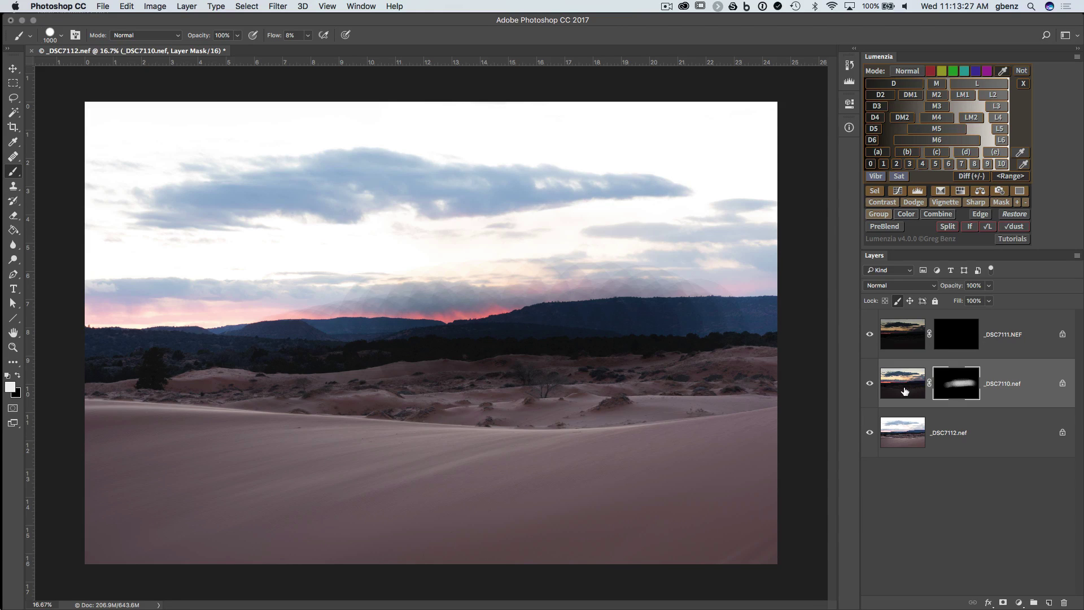
- Target the _DSC7110 image pixels, dismissing the Layer Style dialog and the locked-layer warning
double_click(904, 390)
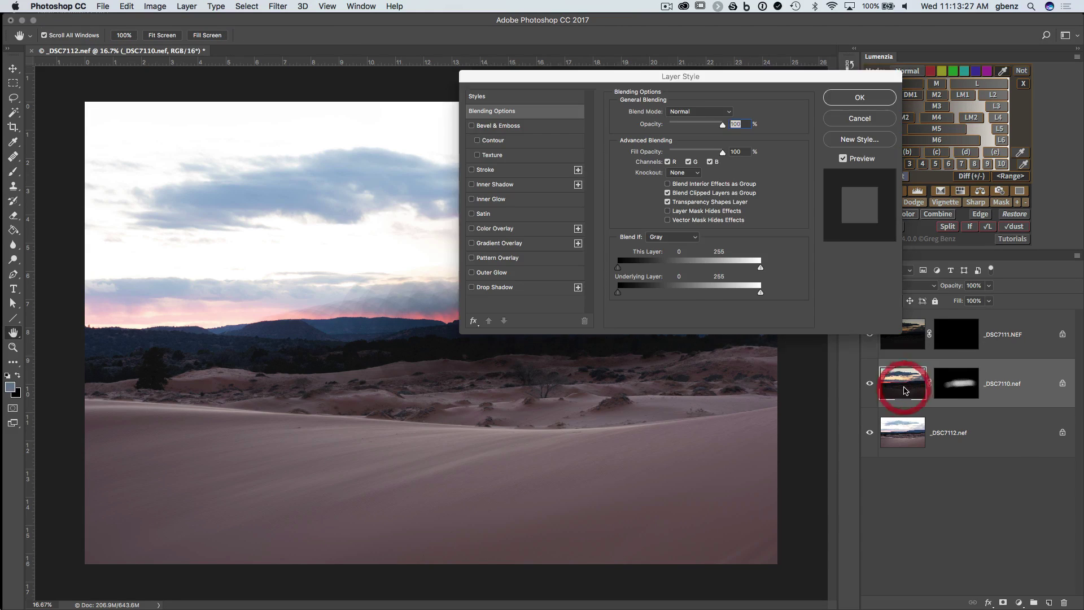
left_click(844, 119)
left_click(688, 352)
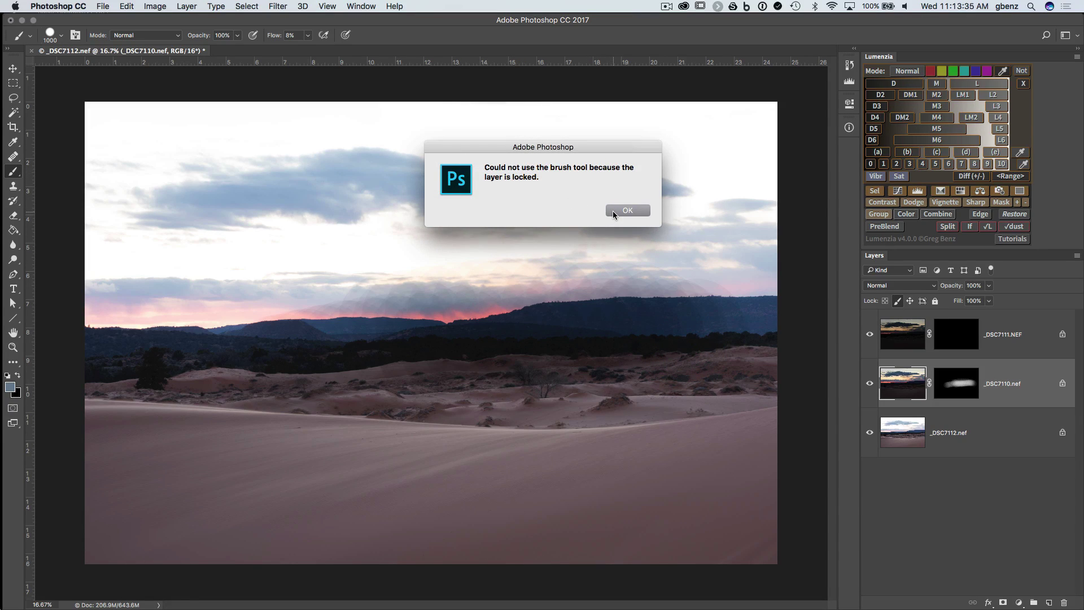
left_click(612, 211)
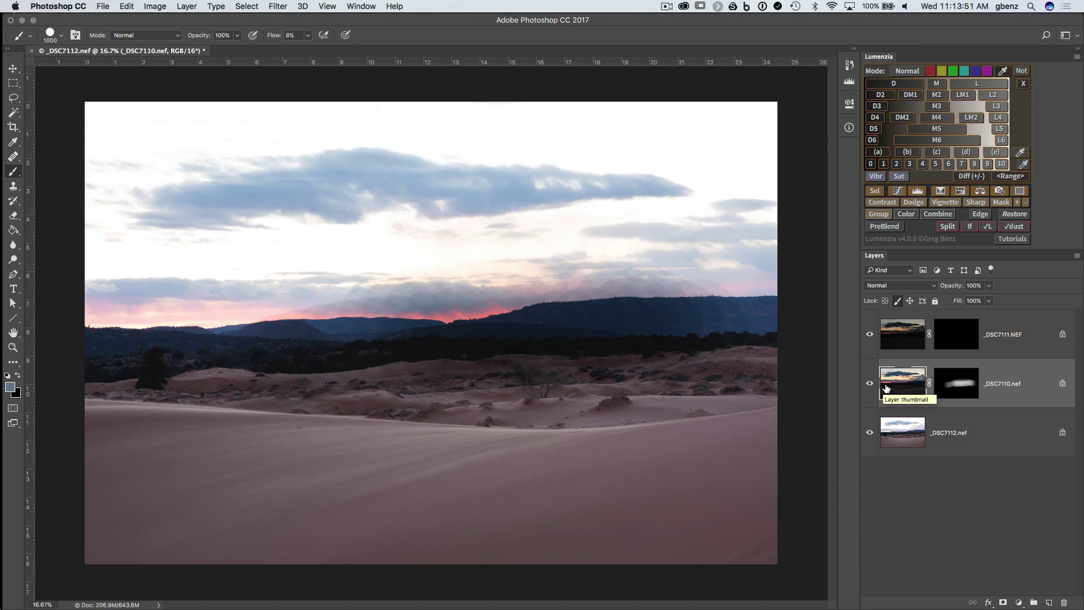
- Unlock _DSC7110, paint directly on its pixels, then close the document without saving
left_click(1062, 384)
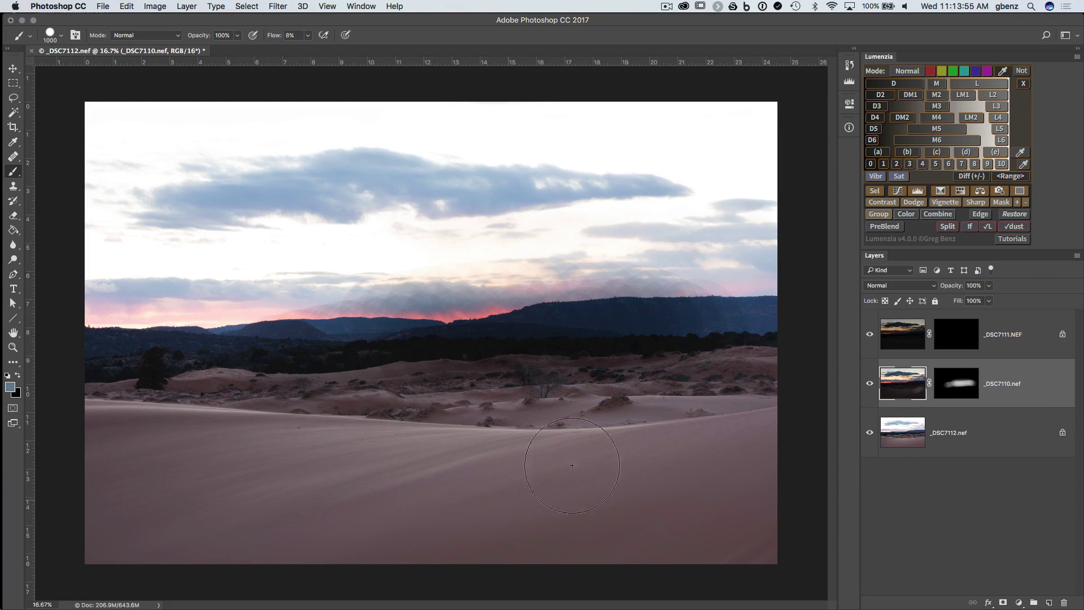
mouse_move(628, 431)
left_mouse_down()
mouse_move(601, 276)
mouse_move(530, 291)
mouse_move(488, 364)
mouse_move(518, 378)
mouse_move(585, 348)
mouse_move(405, 359)
left_mouse_up()
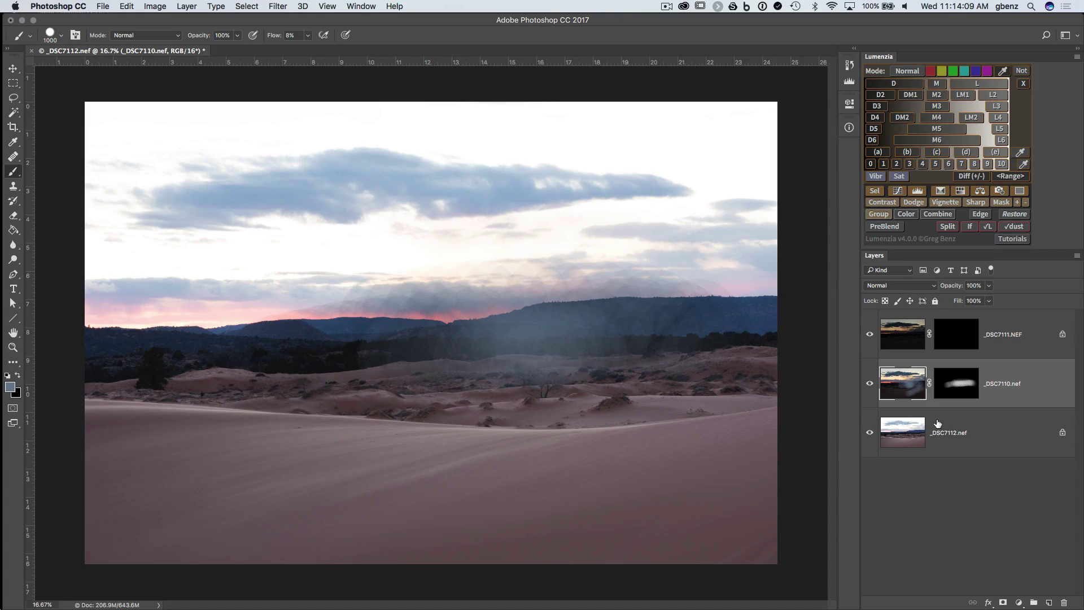
key("super+w")
left_click(504, 210)
- From Lightroom, send _DSC7110–_DSC7112 to Photoshop CC 2017 as three separate documents
key("super+Tab")
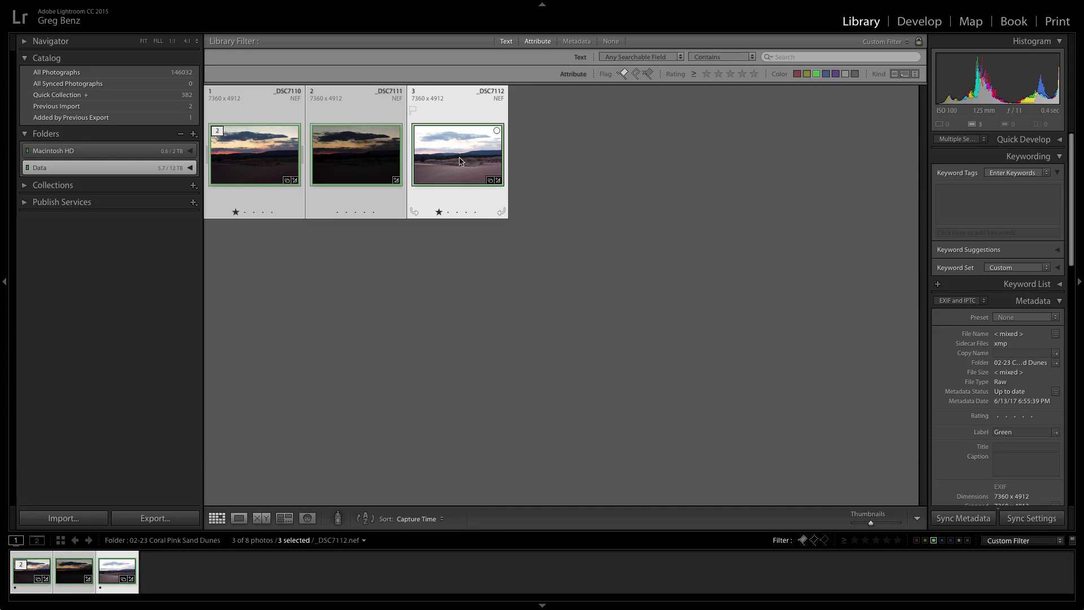
right_click(457, 161)
mouse_move(499, 279)
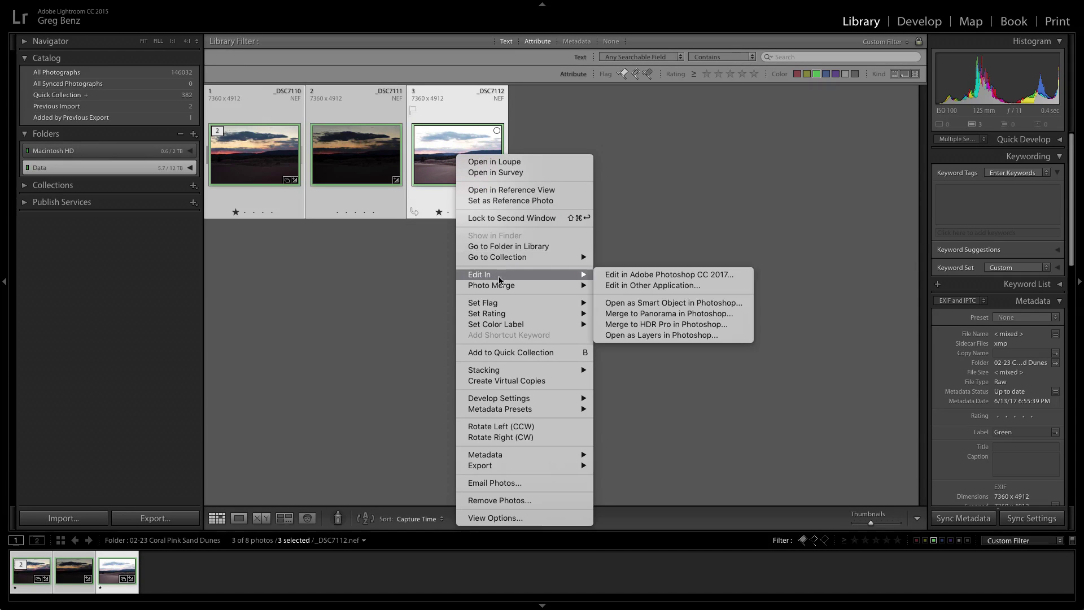
left_click(637, 276)
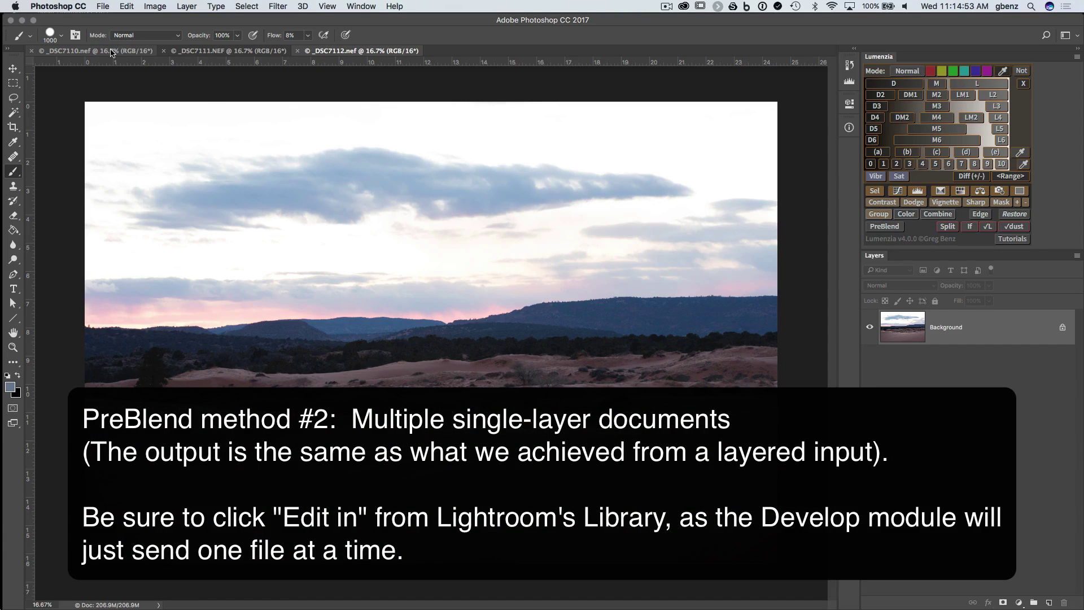
- Review the three exposure documents, then open PreBlend options with BlendIf turned on
left_click(179, 52)
left_click(132, 53)
left_click(180, 52)
left_click(320, 52)
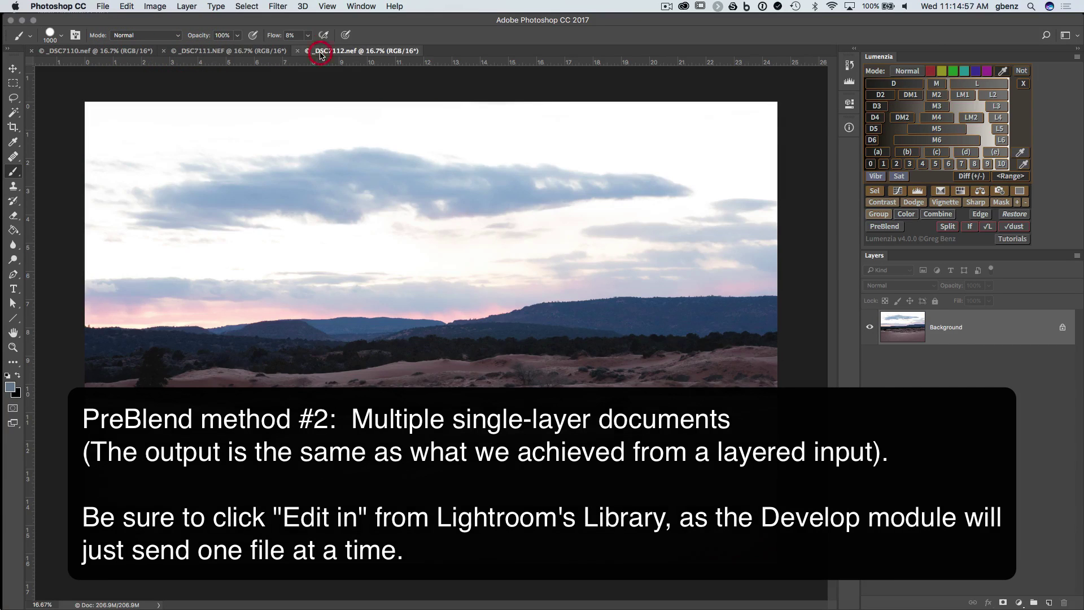
left_click(883, 227)
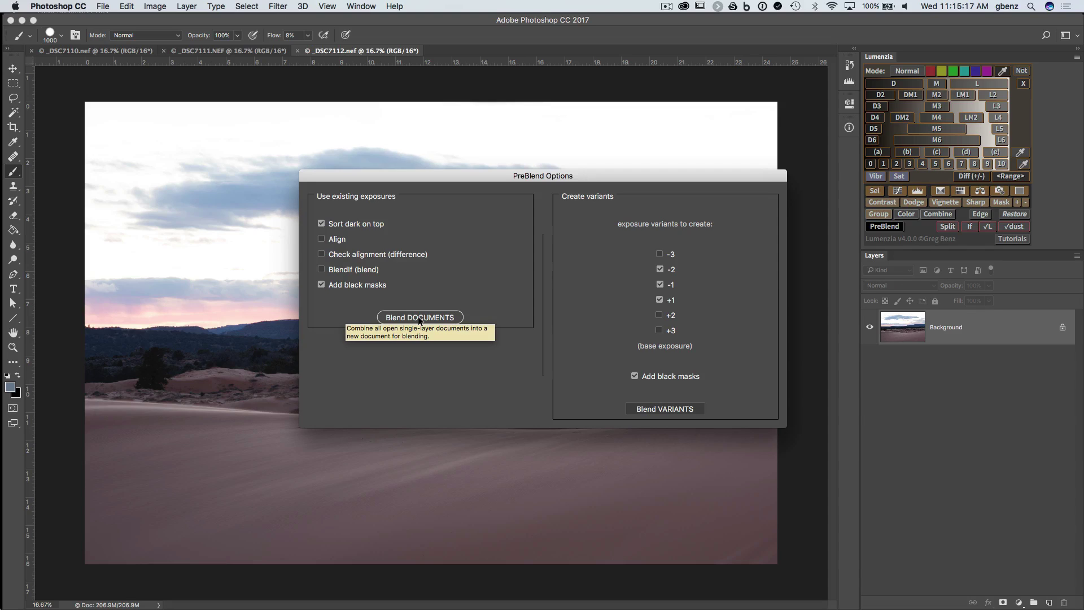
left_click(337, 270)
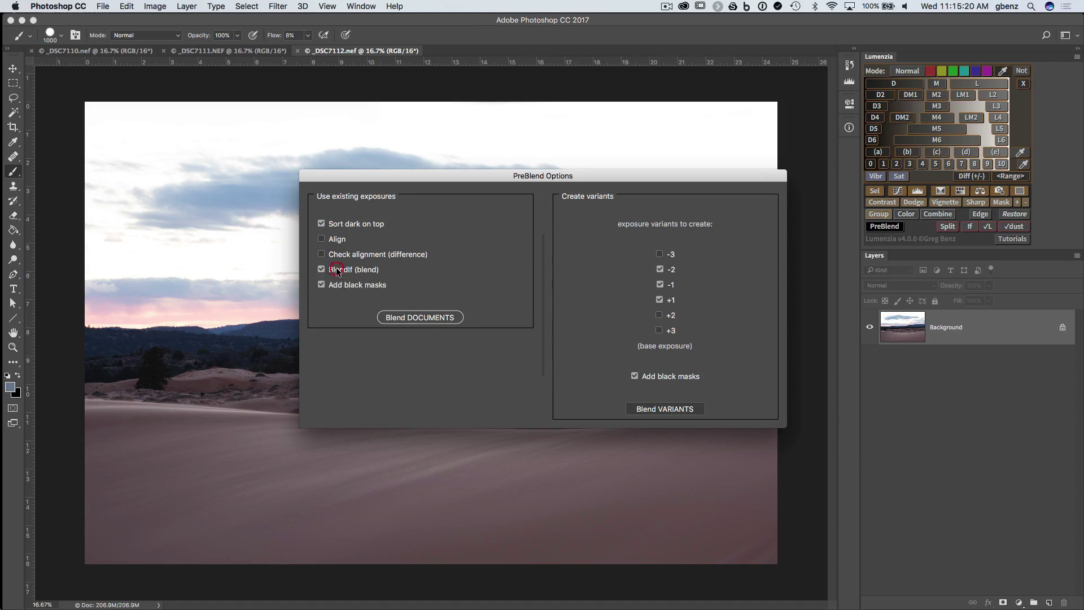
- Blend the three documents, trying BlendIf L4 and L3 before settling on L2
left_click(390, 318)
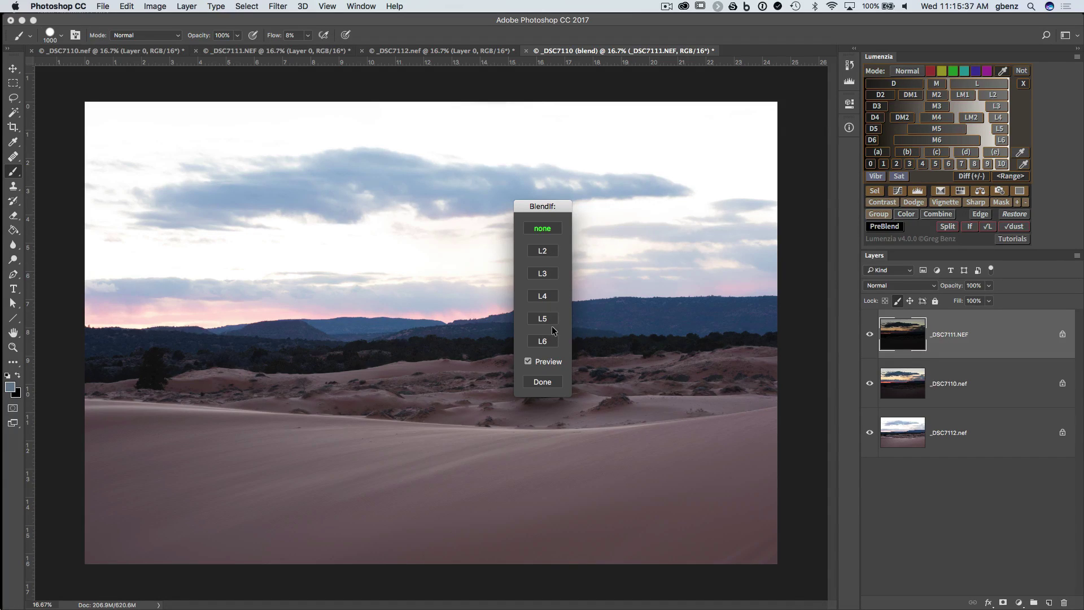
left_click(542, 296)
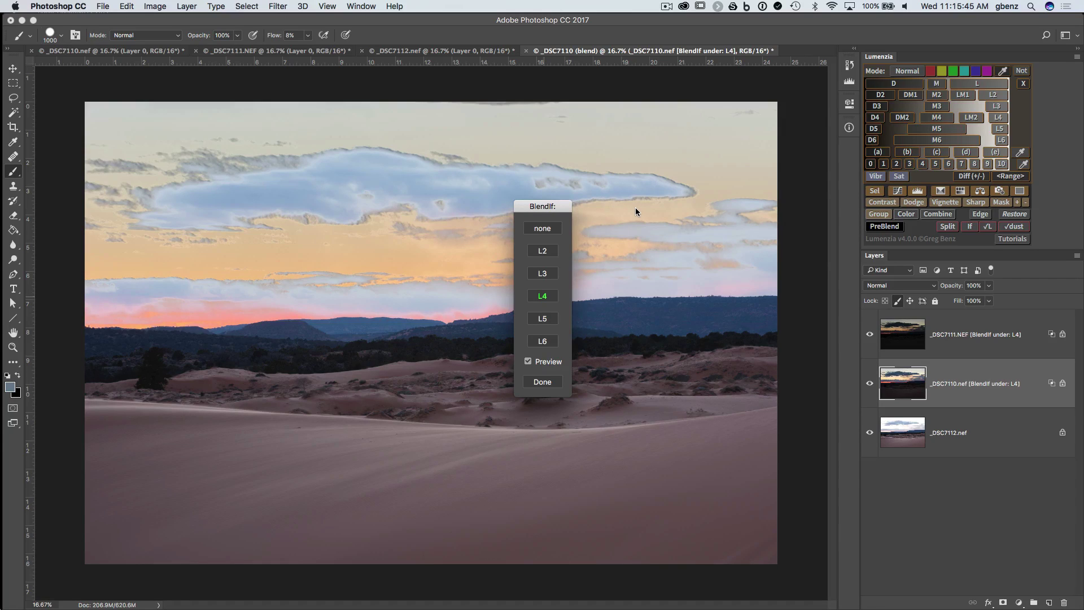
left_click(542, 274)
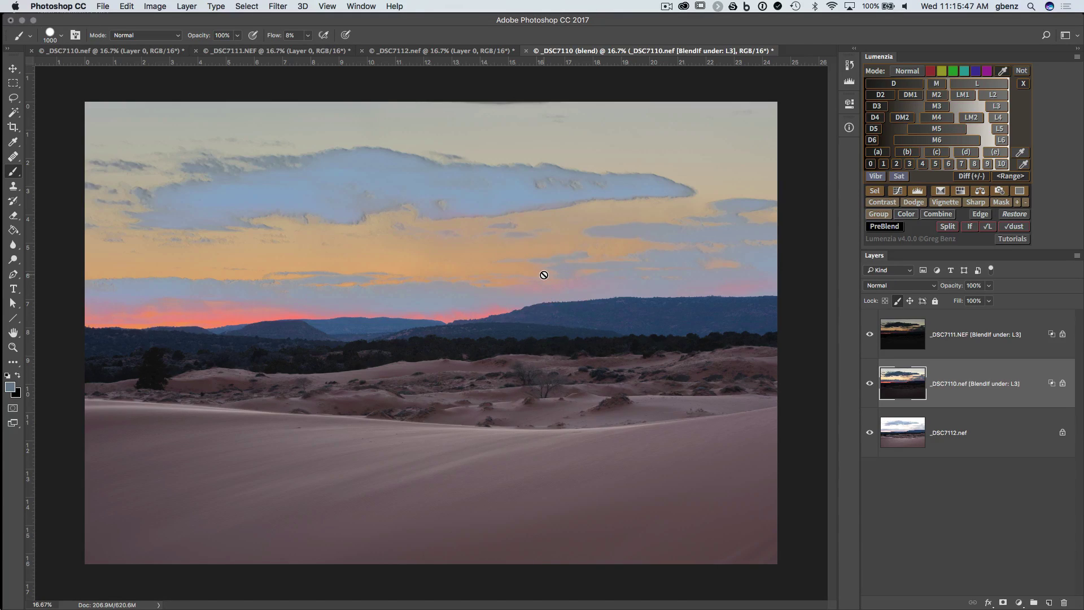
left_click(542, 251)
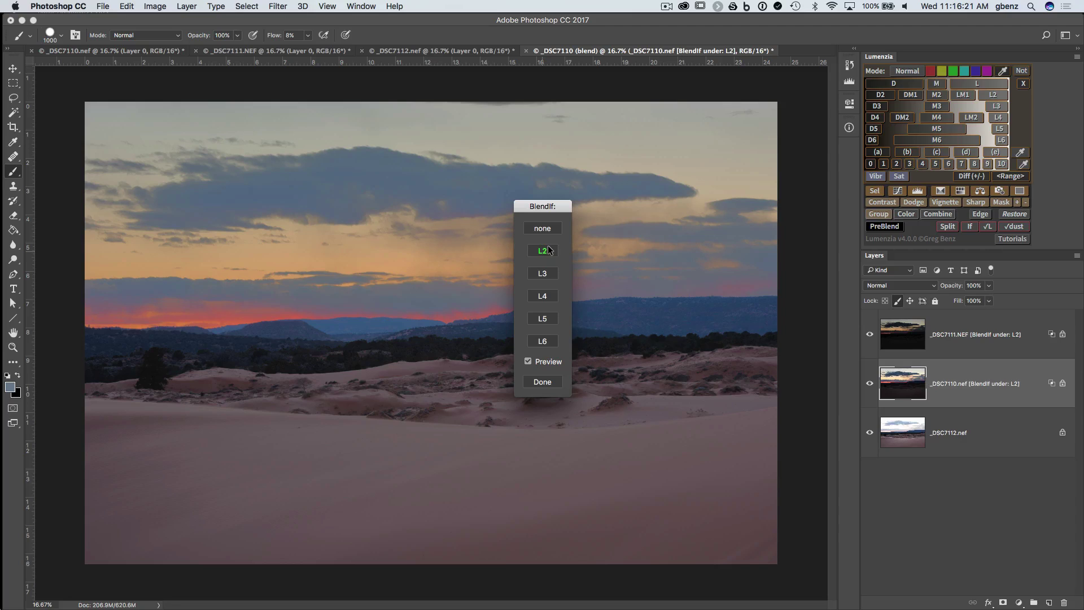
left_click(545, 382)
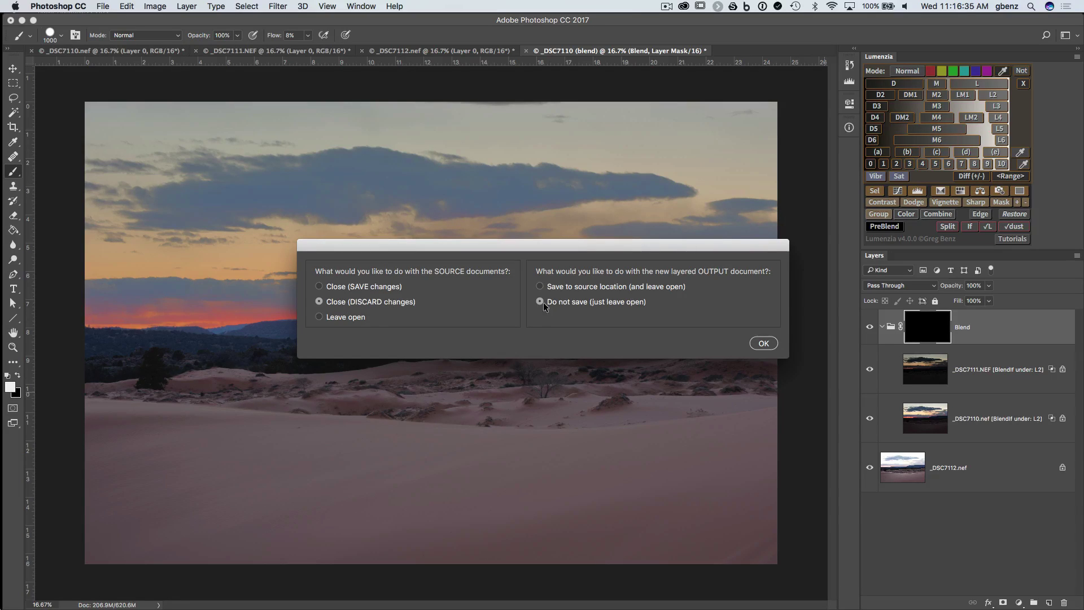
- Close the sources unsaved, paint in the sunset glow over the horizon, and delete the Blend group's mask
left_click(763, 343)
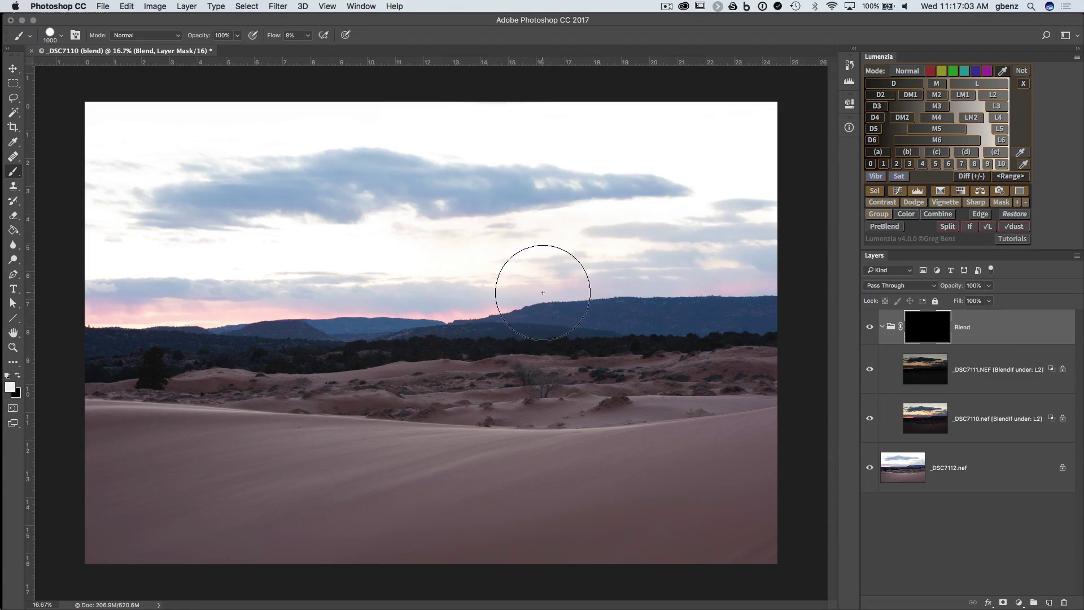
mouse_move(508, 304)
left_mouse_down()
mouse_move(360, 308)
mouse_move(755, 287)
mouse_move(484, 290)
mouse_move(217, 320)
mouse_move(41, 308)
mouse_move(327, 243)
mouse_move(757, 246)
mouse_move(551, 206)
mouse_move(415, 197)
mouse_move(735, 163)
mouse_move(436, 158)
mouse_move(157, 239)
mouse_move(306, 191)
mouse_move(99, 164)
mouse_move(138, 133)
mouse_move(224, 103)
mouse_move(45, 131)
mouse_move(526, 135)
mouse_move(782, 122)
mouse_move(567, 120)
mouse_move(808, 219)
mouse_move(595, 330)
mouse_move(767, 311)
mouse_move(515, 298)
mouse_move(378, 316)
mouse_move(17, 306)
mouse_move(234, 237)
mouse_move(11, 214)
mouse_move(179, 93)
mouse_move(167, 190)
mouse_move(615, 246)
left_mouse_up()
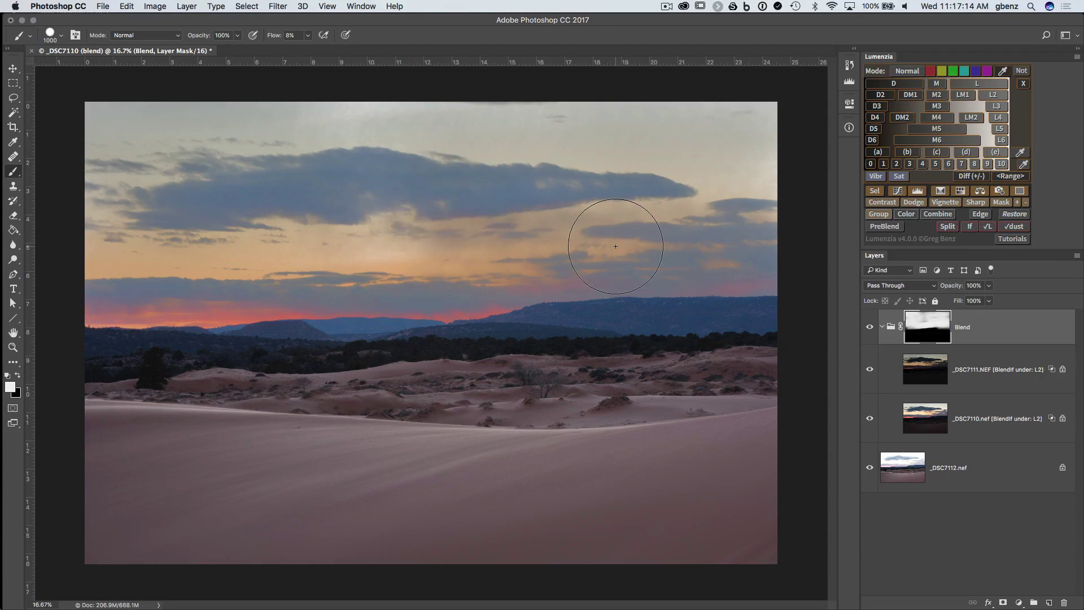
left_click(1063, 603)
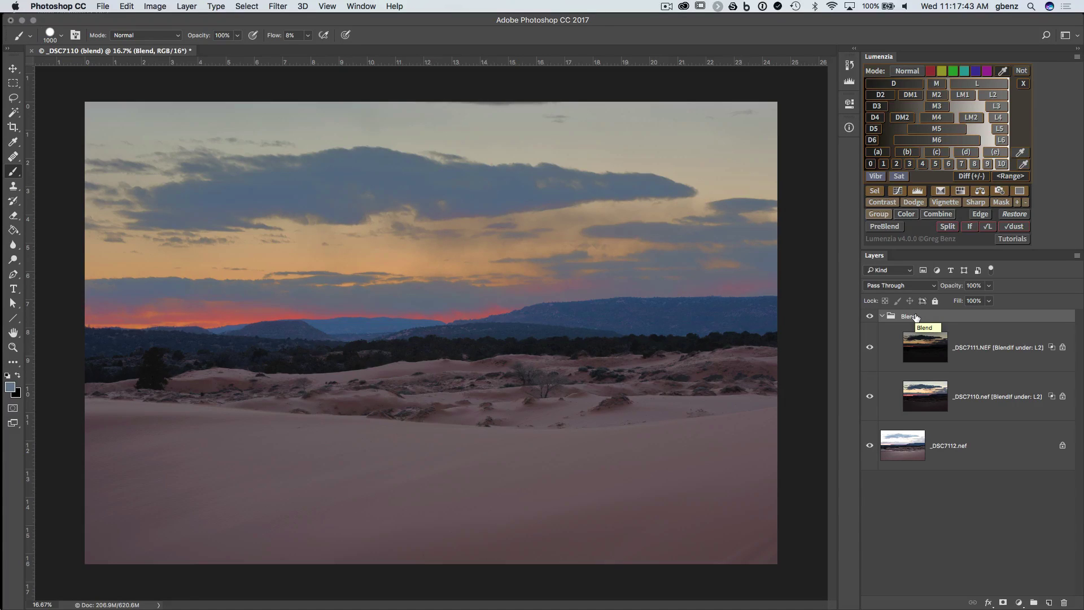
- Close the blended document without saving and return to Lightroom
left_click(32, 51)
left_click(498, 212)
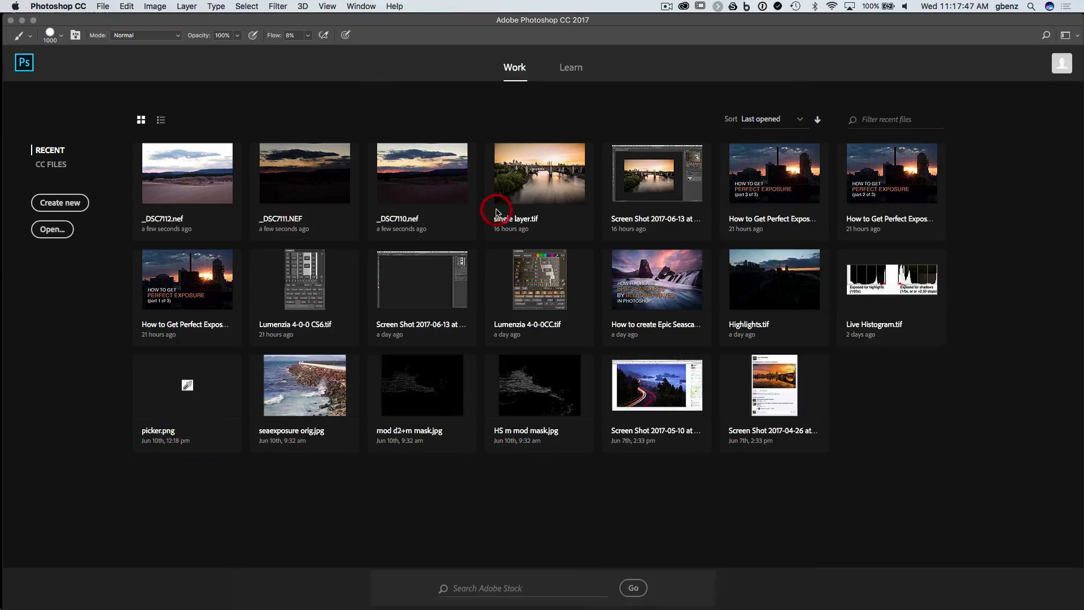
key("super+Tab")
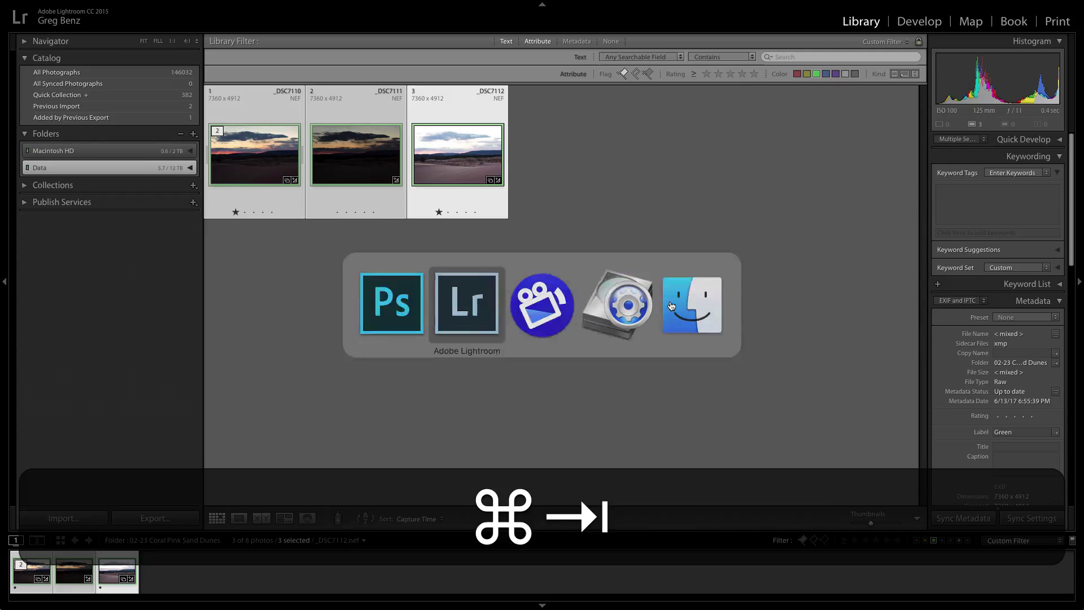
- View _DSC7110.nef on its own and open it in Photoshop as a smart object
left_click(660, 308)
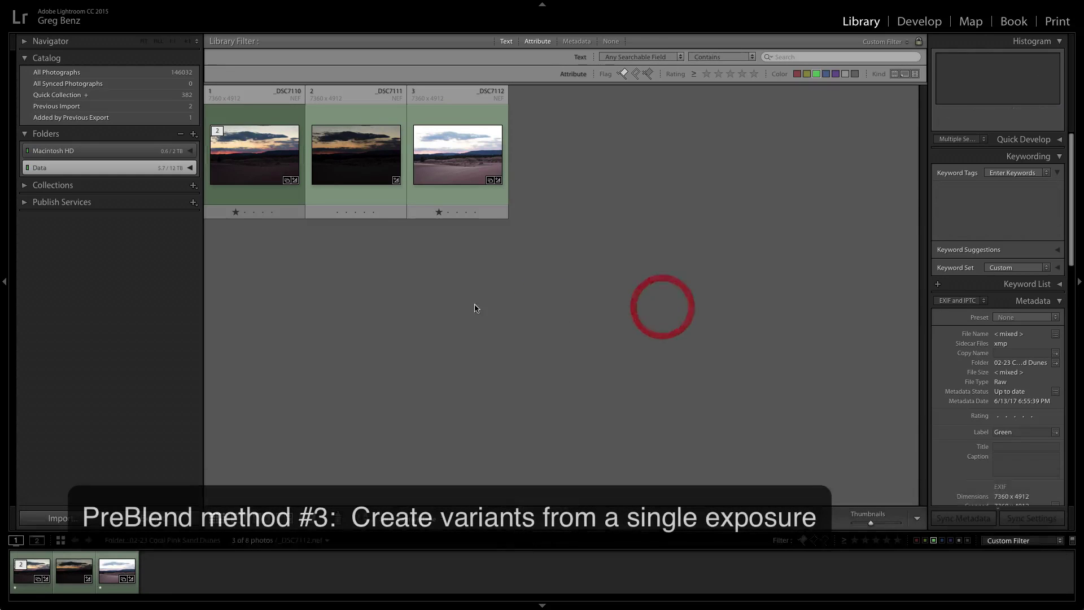
double_click(259, 161)
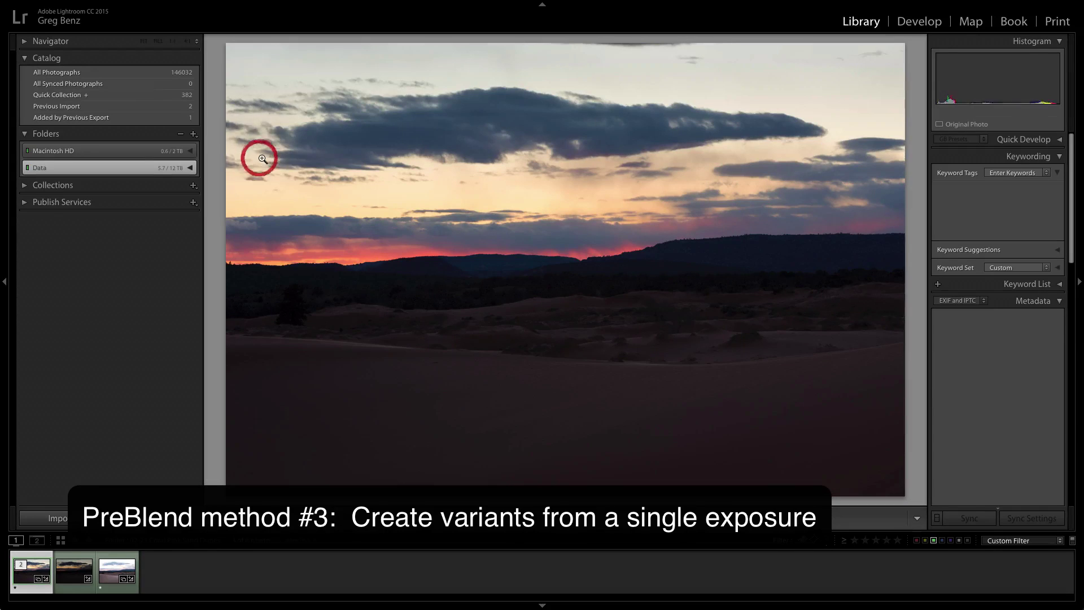
right_click(292, 156)
mouse_move(362, 261)
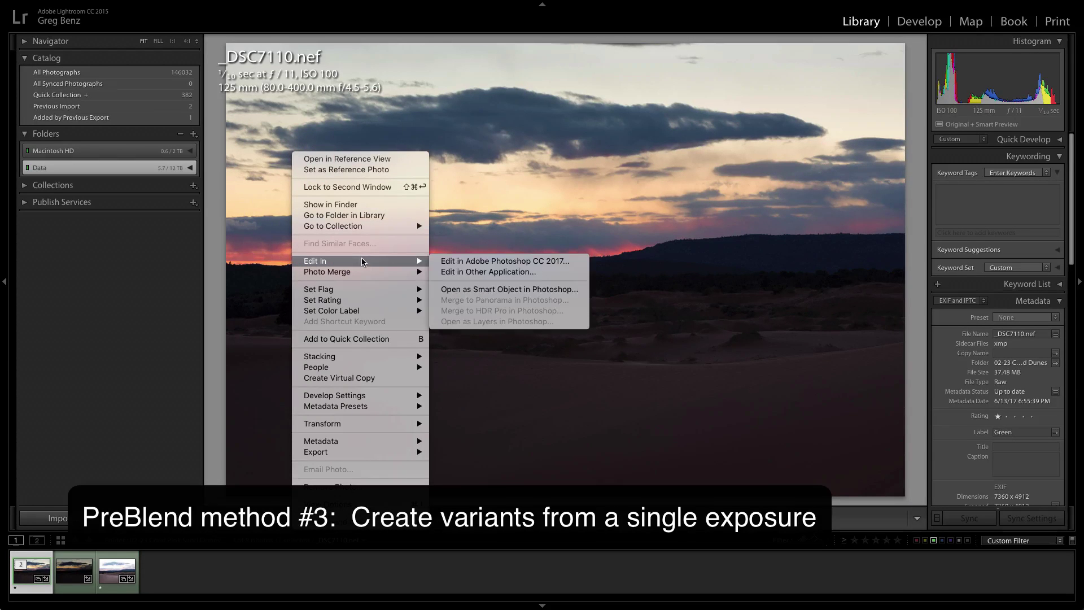
left_click(479, 290)
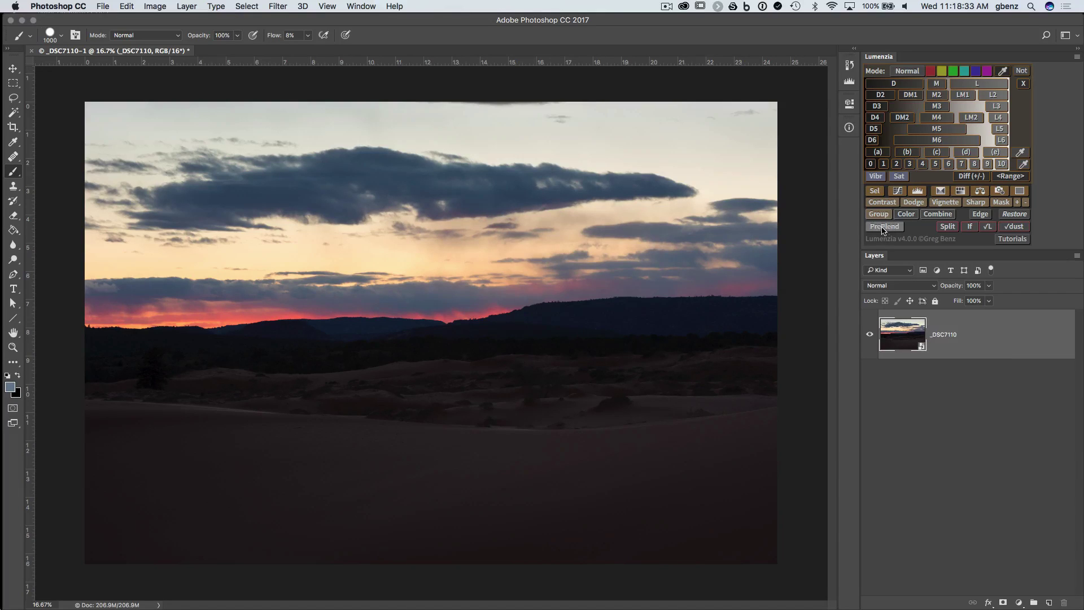
- Run PreBlend with -2 excluded, building -1 and +1 exposure variants with black masks
left_click(884, 227)
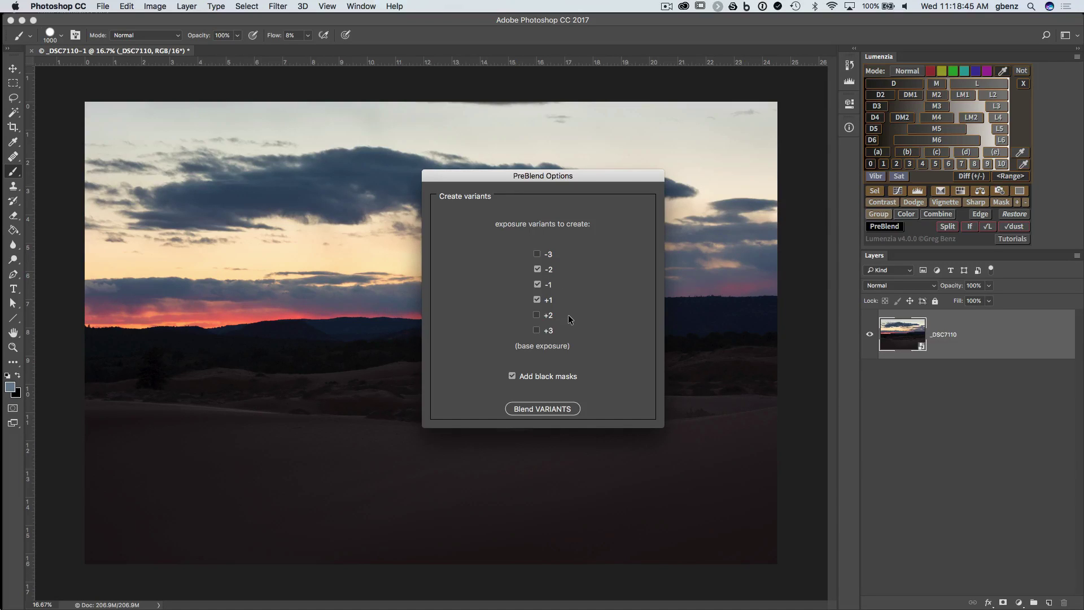
left_click(537, 269)
left_click(537, 269)
left_click(539, 407)
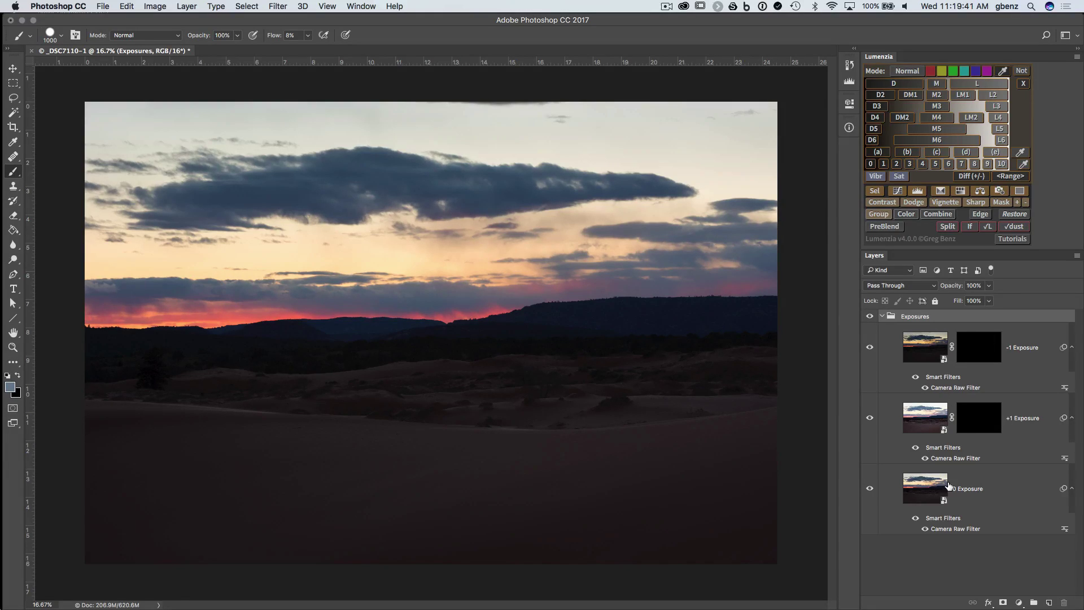
- Close the variants document without saving and open _DSC7110.nef in Lightroom's Develop module
key("super+w")
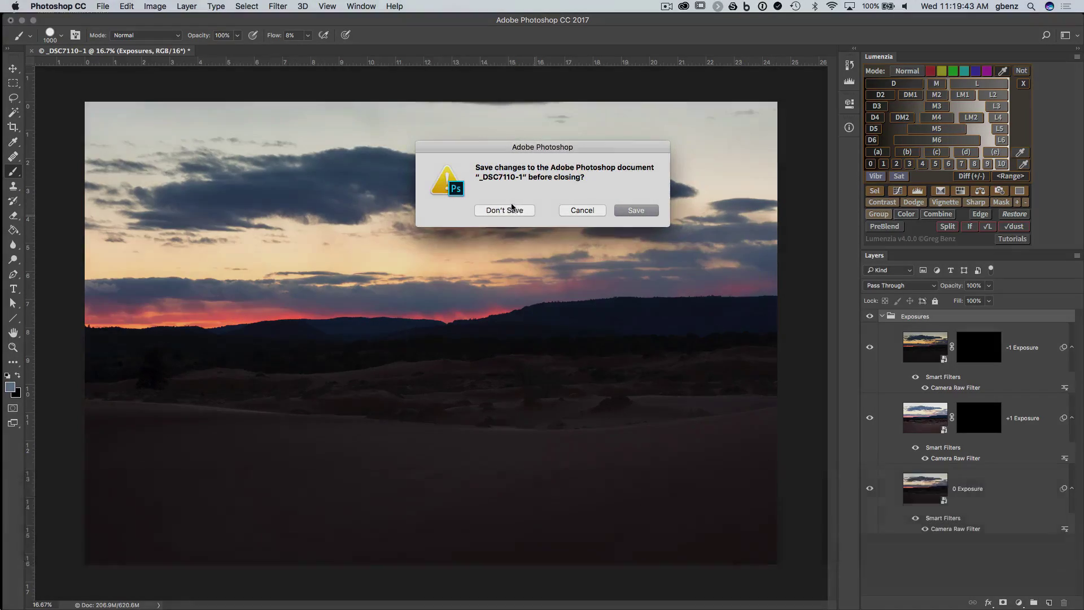
left_click(511, 211)
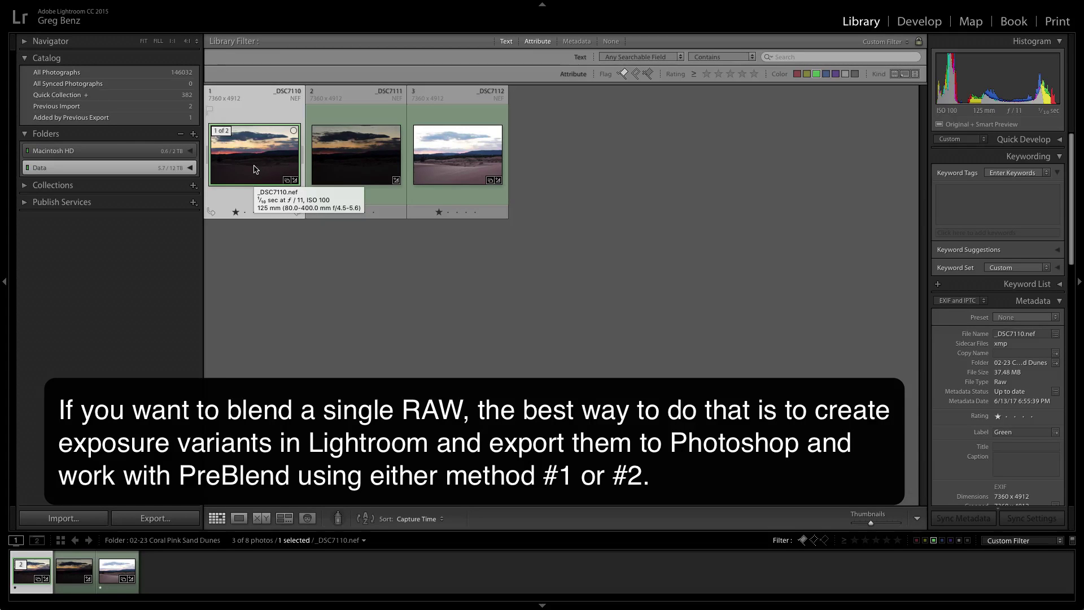
key("d")
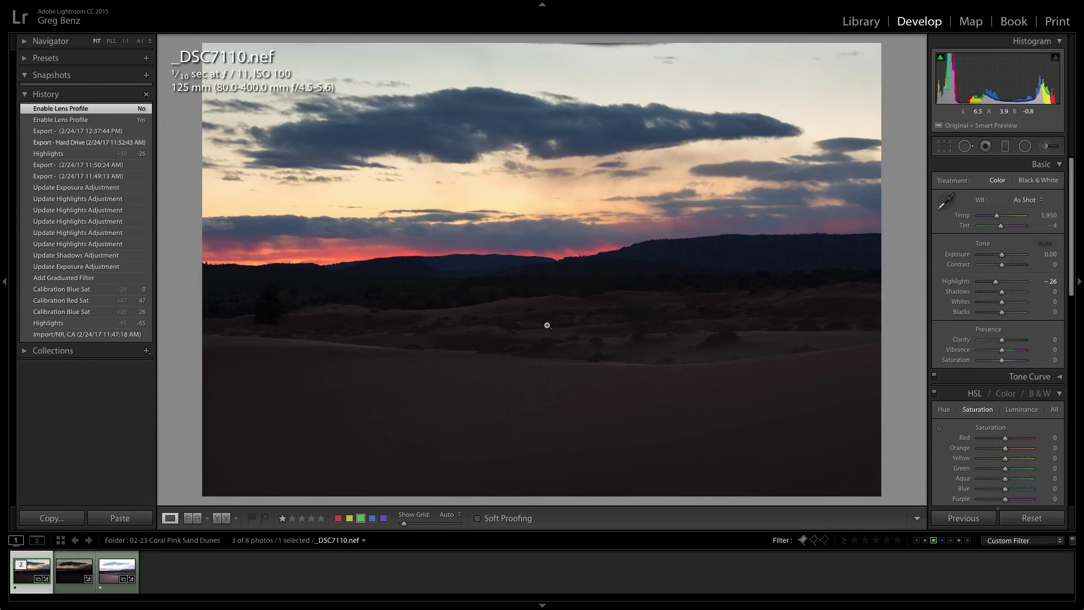
key("ctrl+u")
- Create a virtual copy of _DSC7110 and set its Exposure to +1.00
right_click(41, 576)
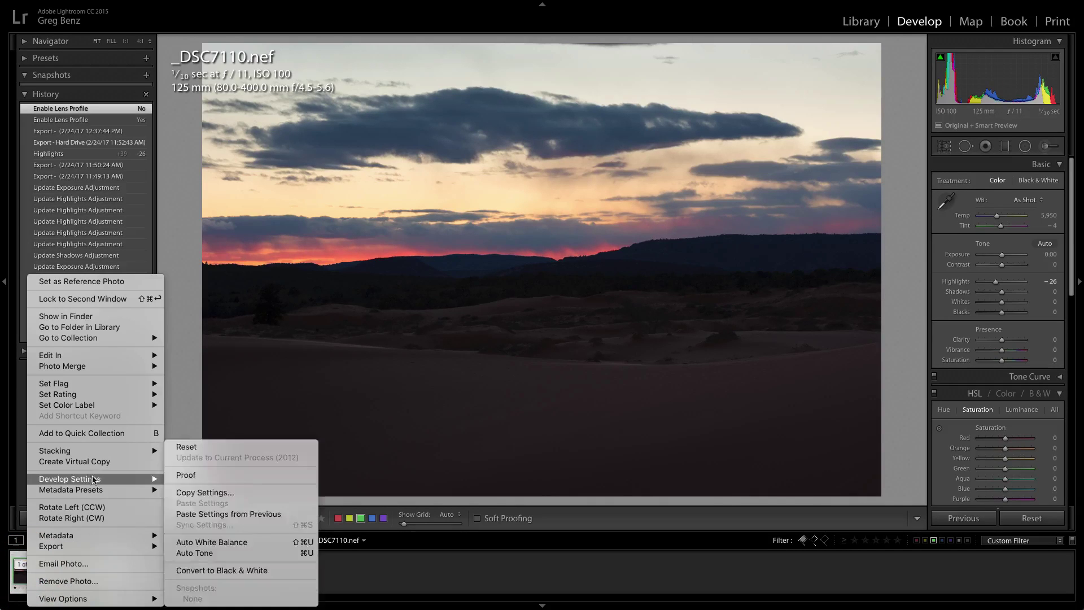
left_click(87, 462)
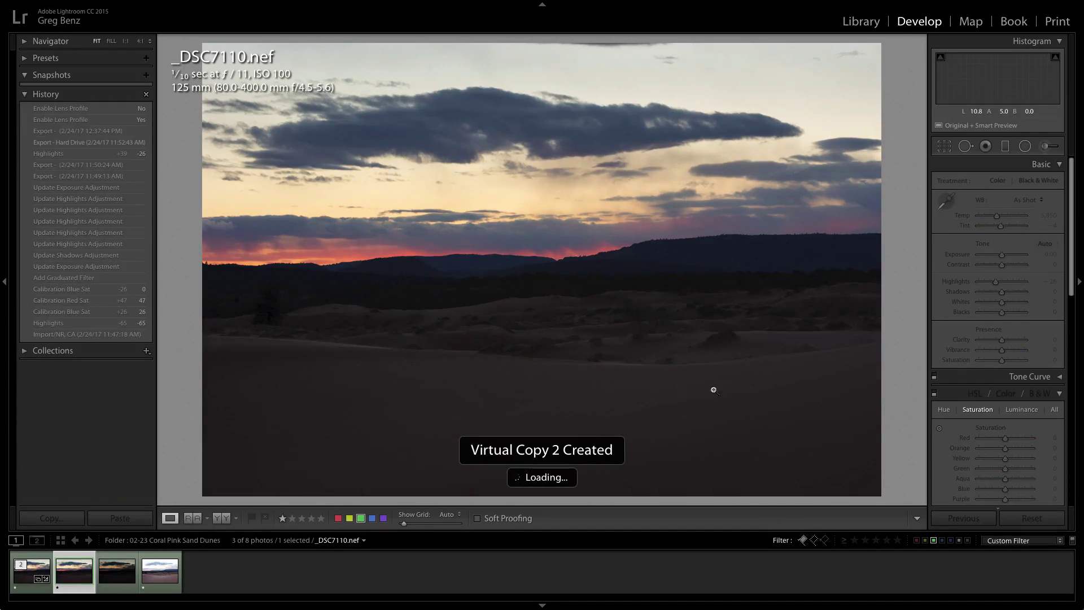
left_click(1044, 254)
type("1")
key("Tab")
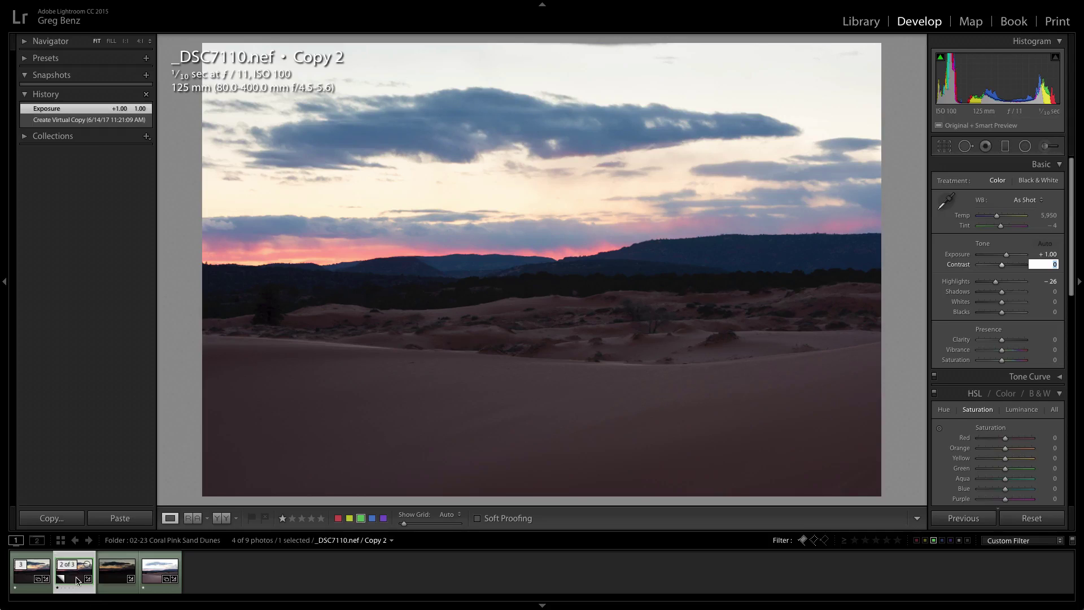
- Create another virtual copy and set its Exposure to -1.00
right_click(78, 580)
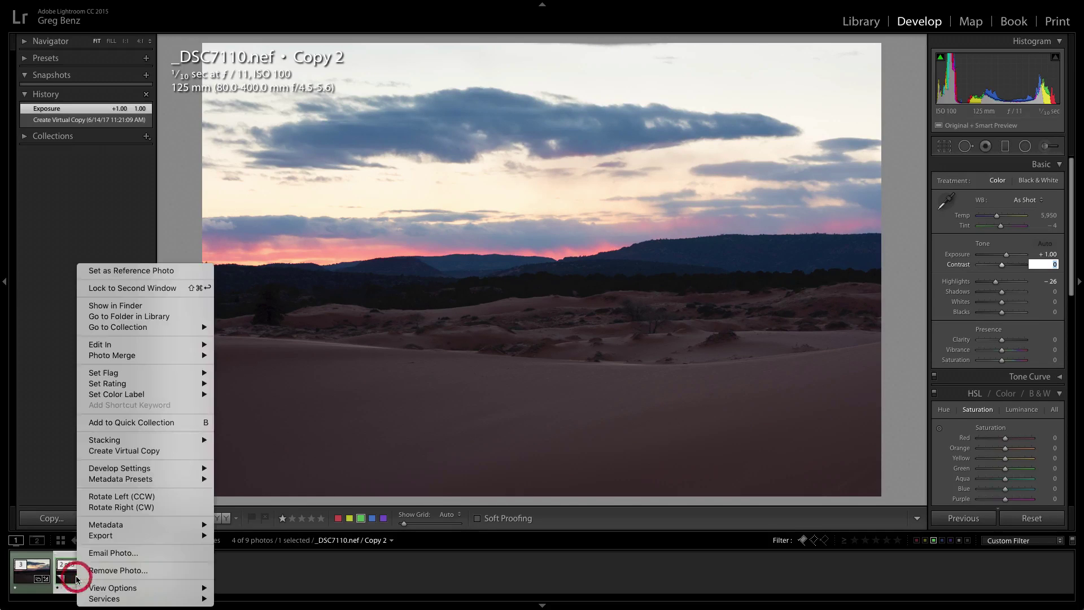
left_click(144, 450)
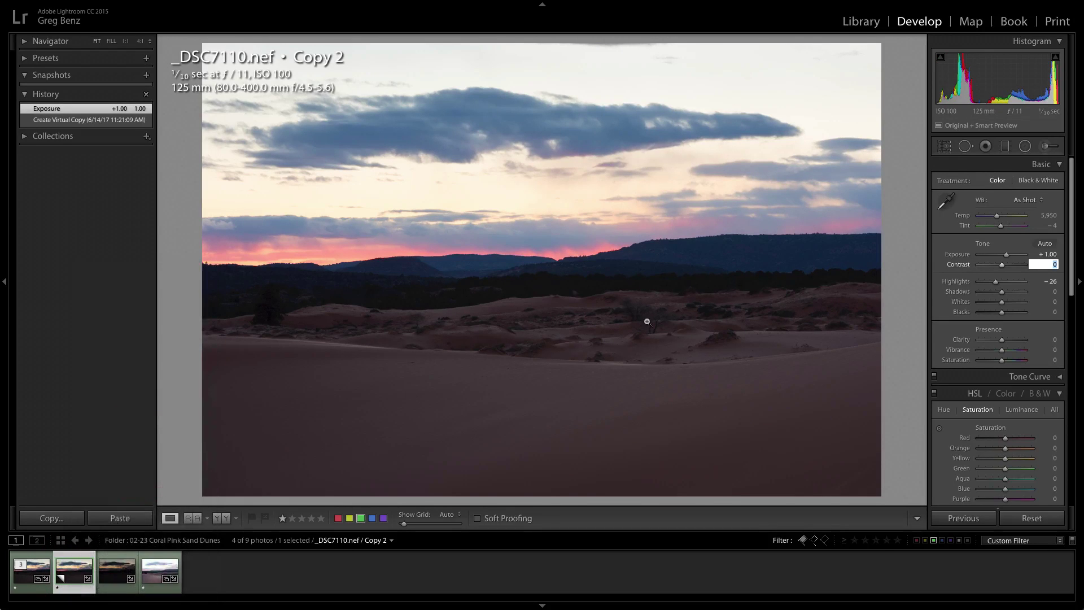
left_click(1045, 255)
type("-1")
key("Tab")
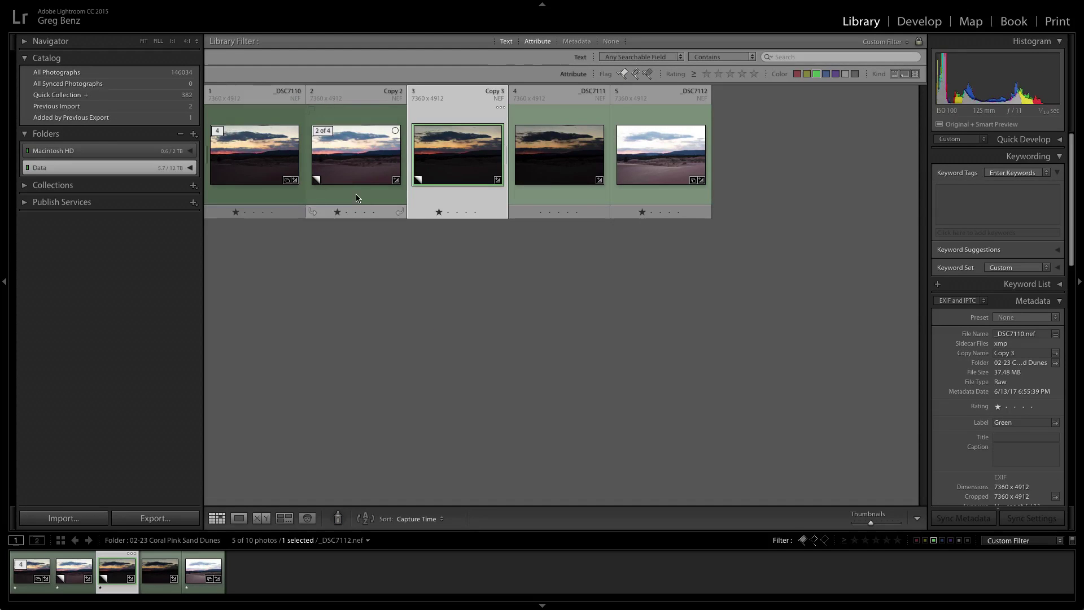
- Select _DSC7110 and both virtual copies, then Edit In > Open as Layers in Photoshop
left_click(259, 169, "shift")
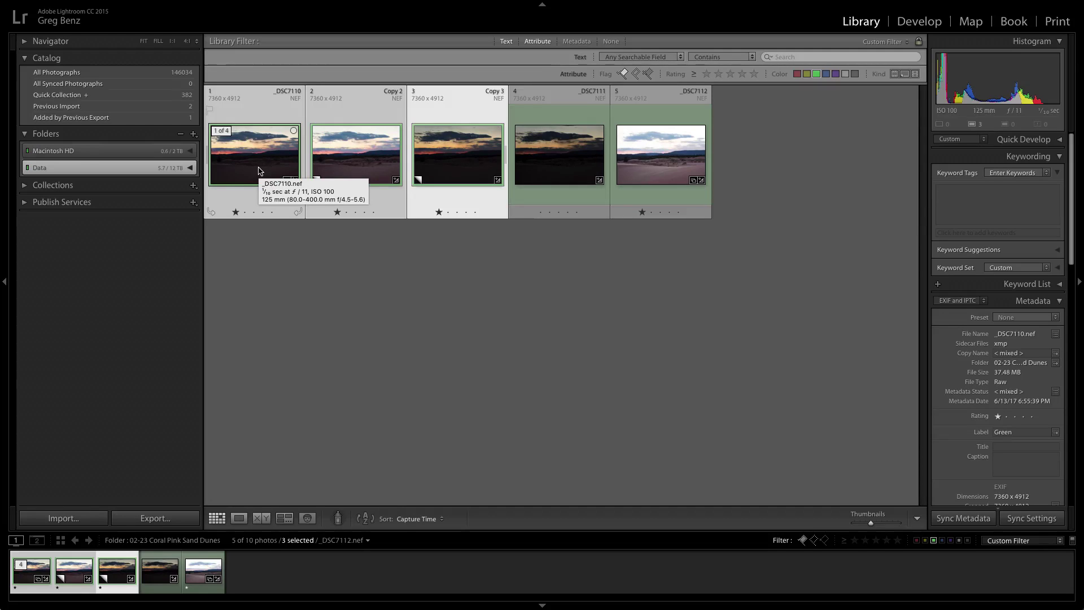
right_click(259, 169)
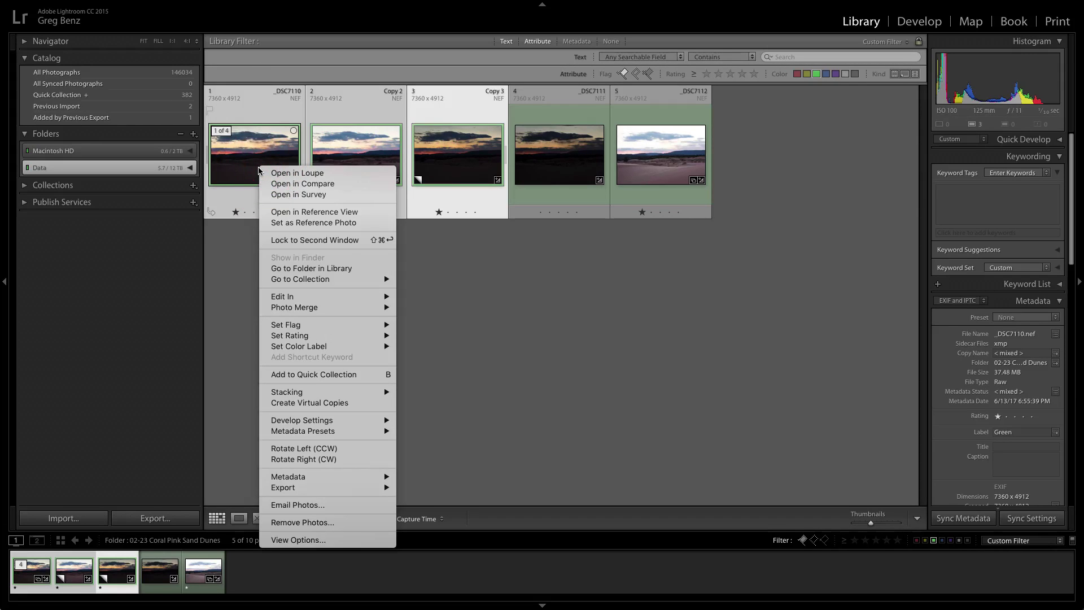
mouse_move(323, 295)
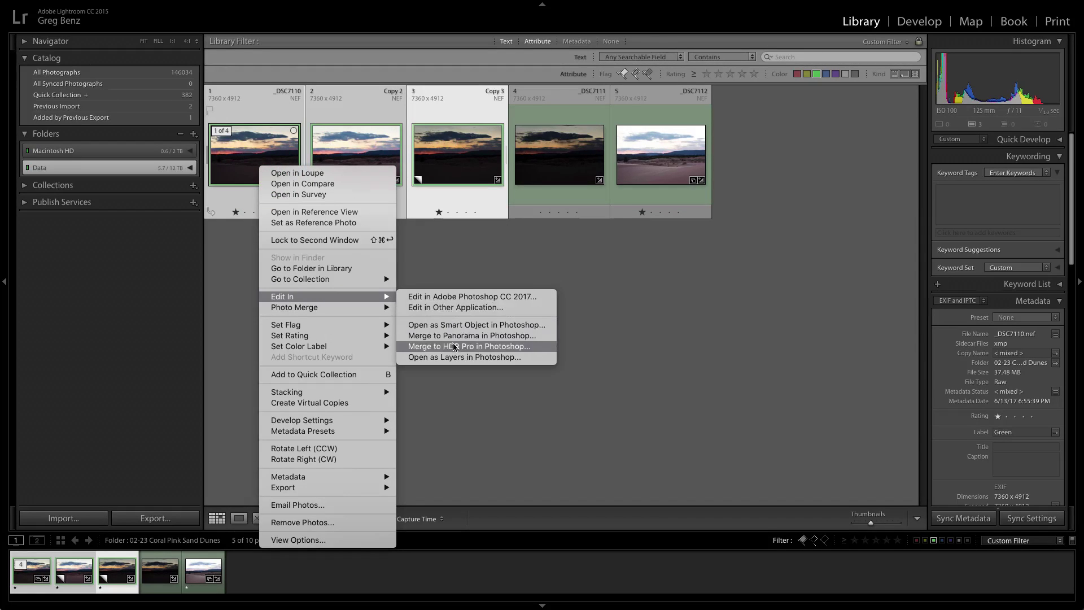
left_click(456, 360)
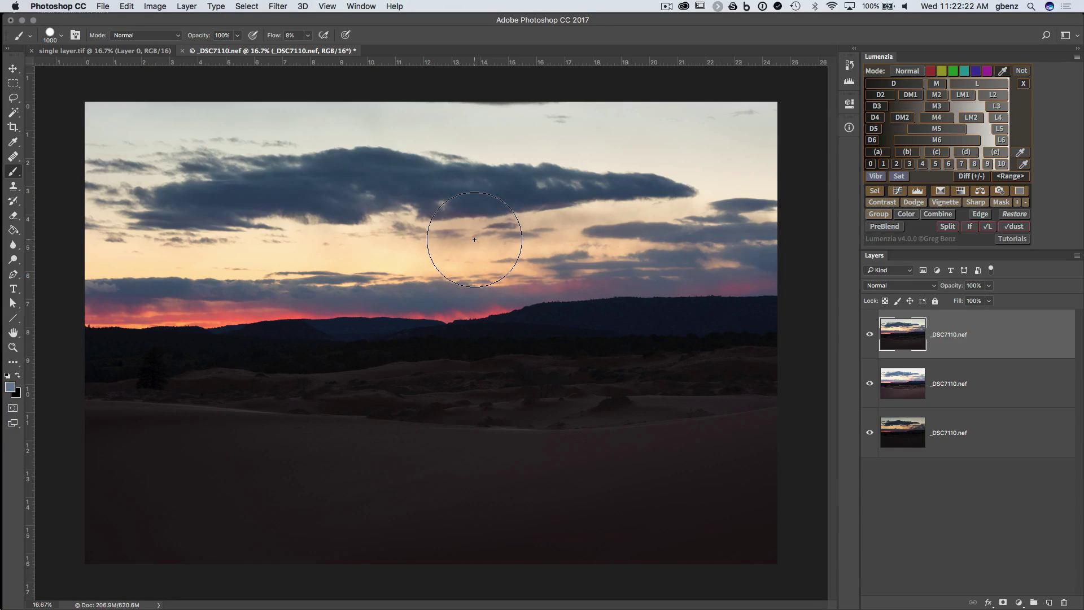
- Close single layer.tif, select the Move tool, and open PreBlend with Blendif turned off
left_click(31, 51)
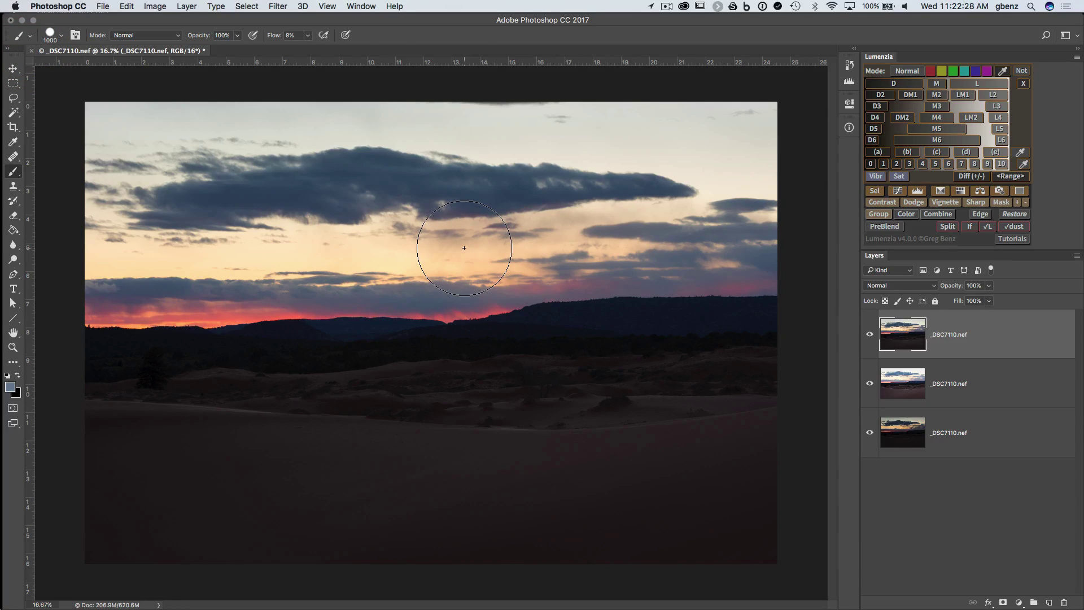
key("v")
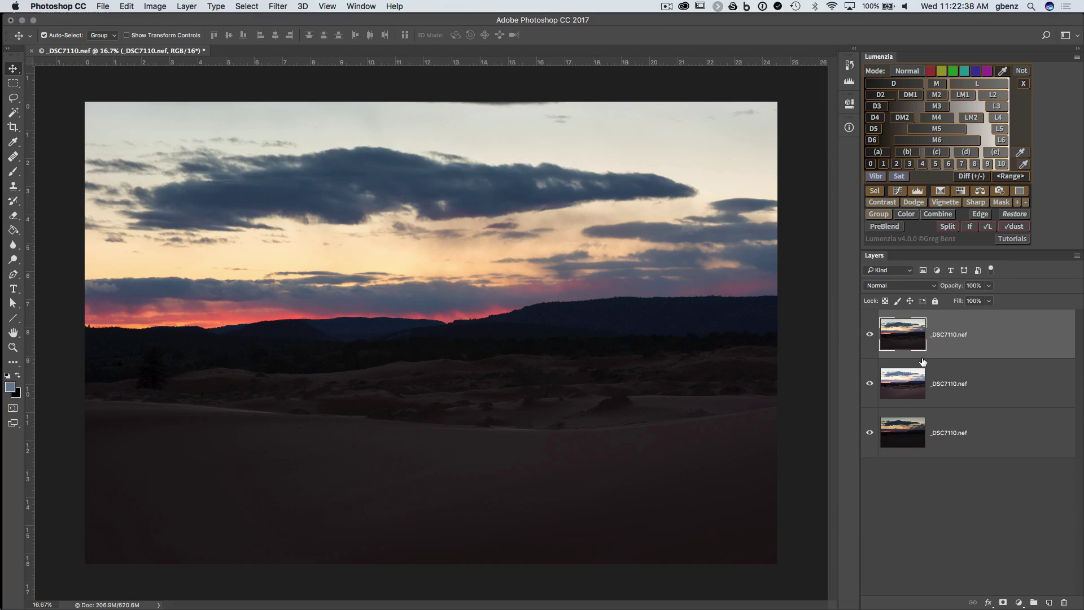
left_click(885, 227)
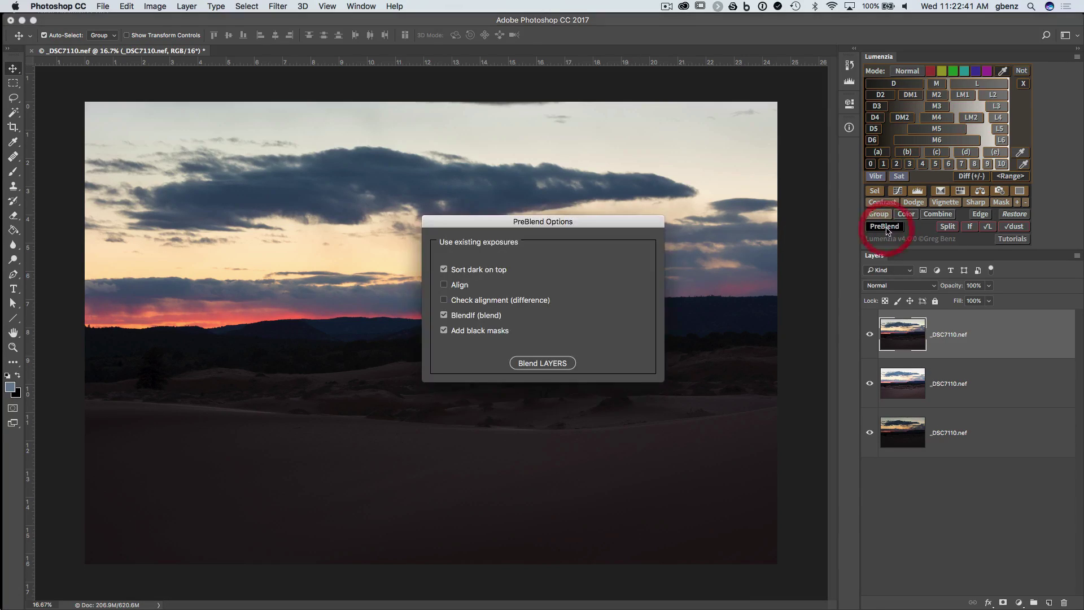
left_click(444, 315)
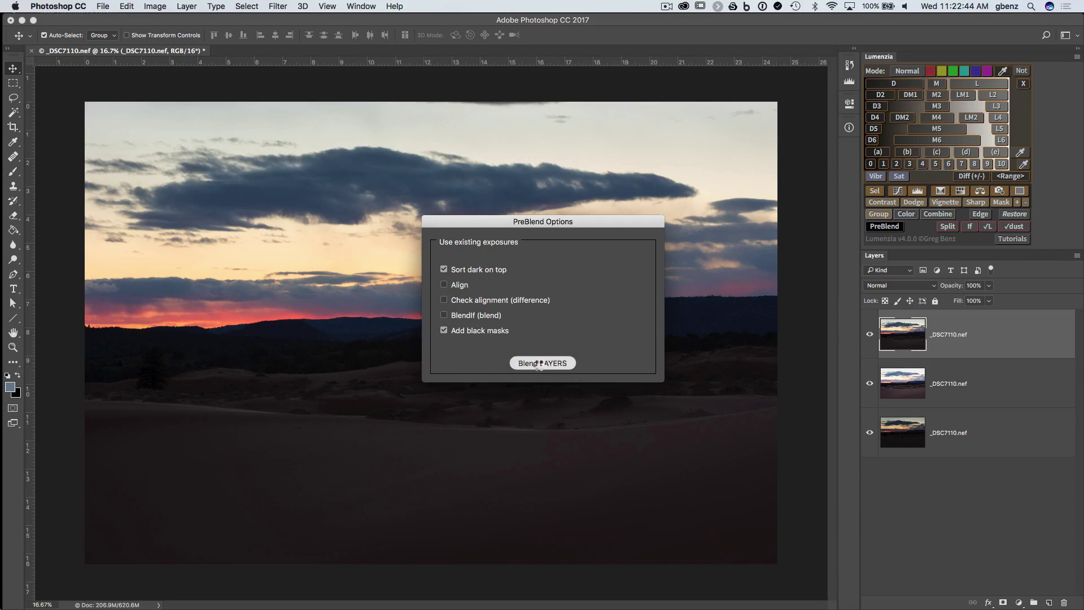